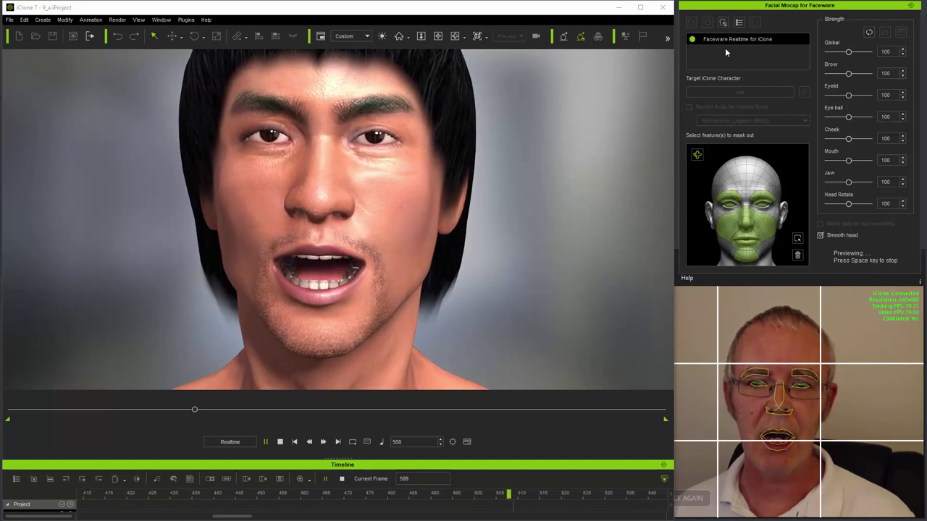
Step: Open the Expression Mapping Panel for the StaticCam.json profile while Faceware live preview runs
click(722, 23)
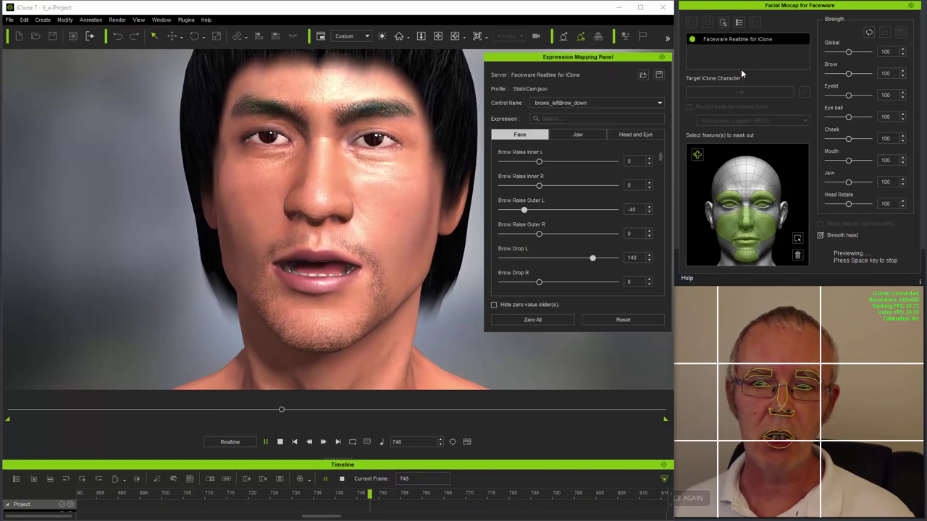
Step: Open the load-profile dialog listing the MappingProfile folder's profiles, with Faceware.json selected
click(642, 75)
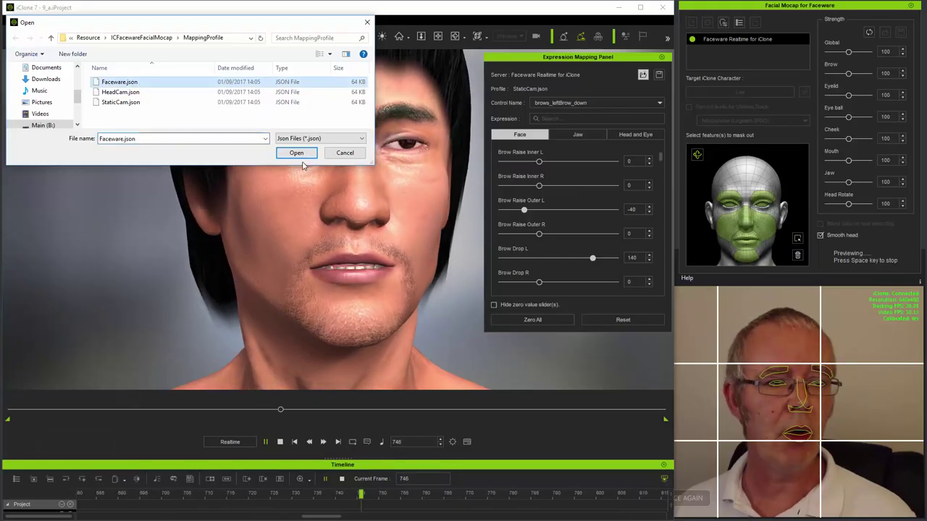
Step: Load Faceware.json so brows_leftBrow_down drives Brow Drop L at 100
click(296, 153)
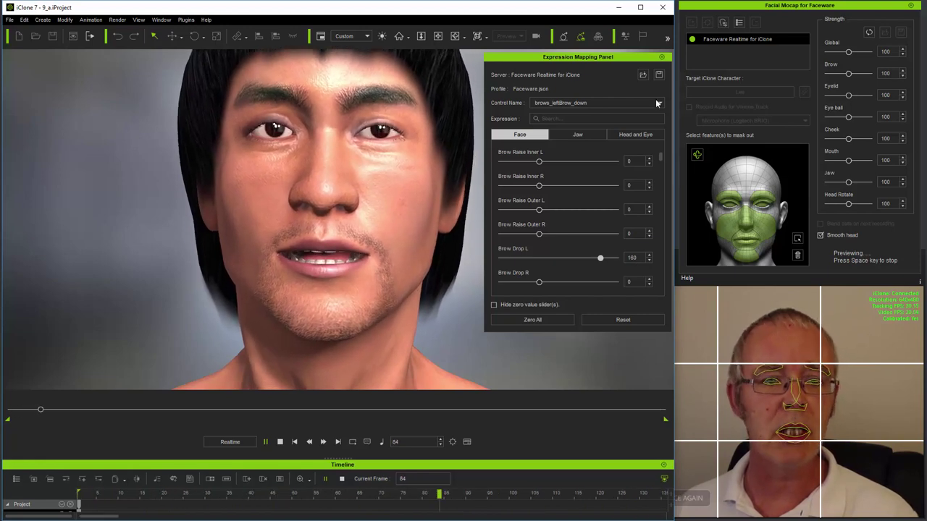
Step: Reload StaticCam.json so brows_leftBrow_down drives Brow Drop L 140 and Brow Raise Outer L -40
click(642, 74)
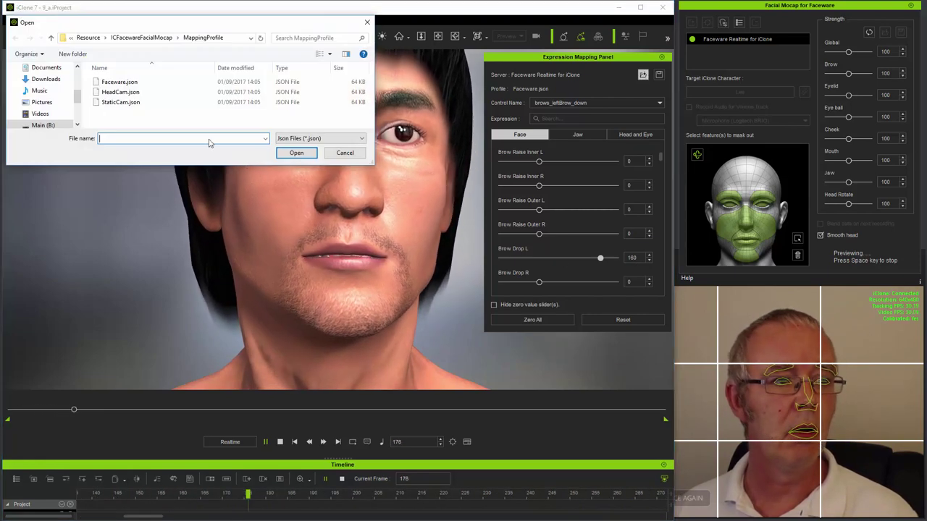
click(118, 101)
click(301, 154)
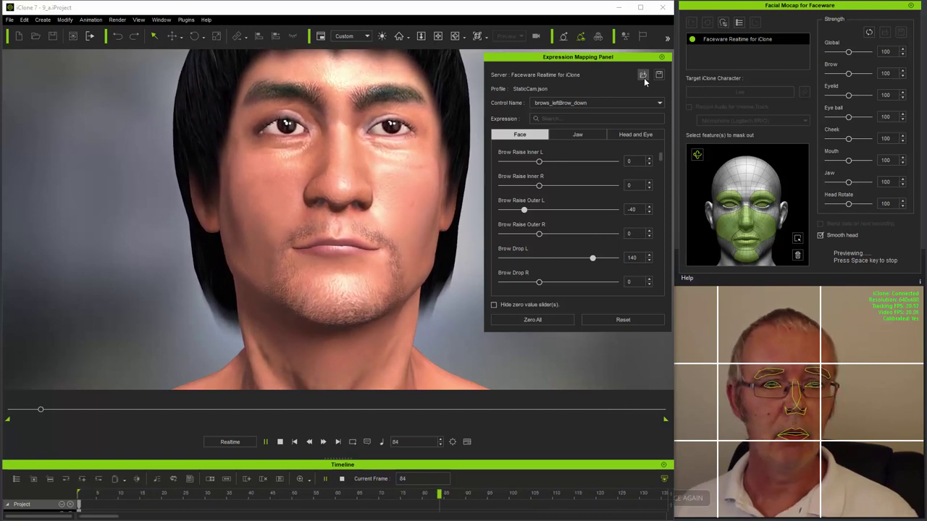
Step: Reload the Faceware.json mapping profile
click(643, 75)
click(119, 81)
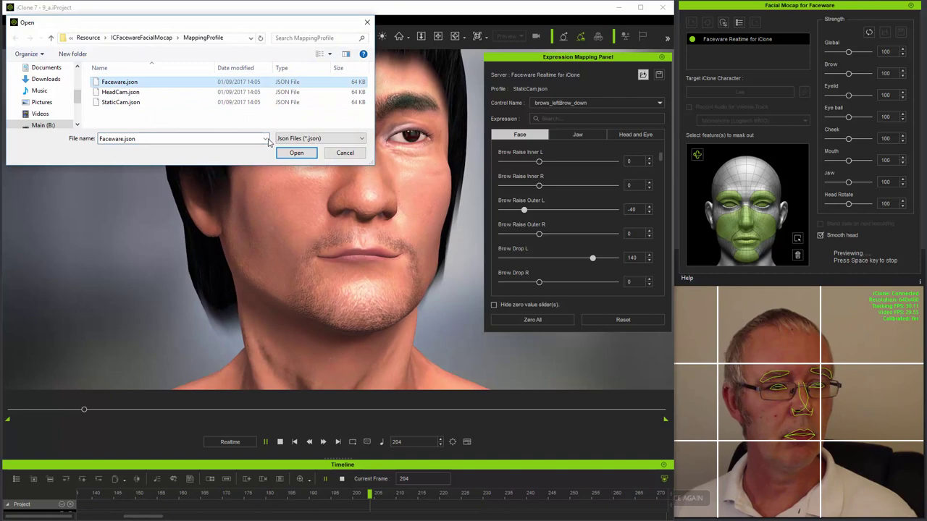
click(298, 153)
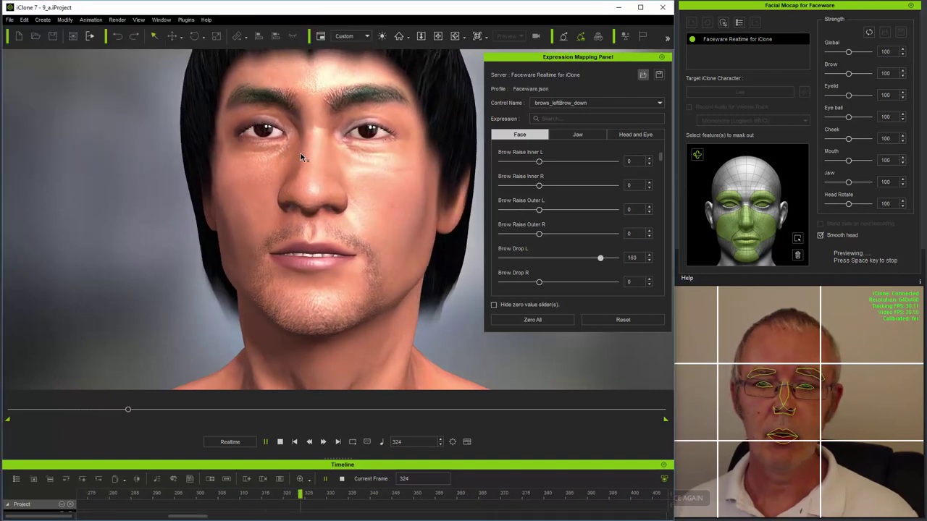
Step: Stop the live mocap preview and hide zero-value sliders, leaving only Brow Drop L 160
click(868, 261)
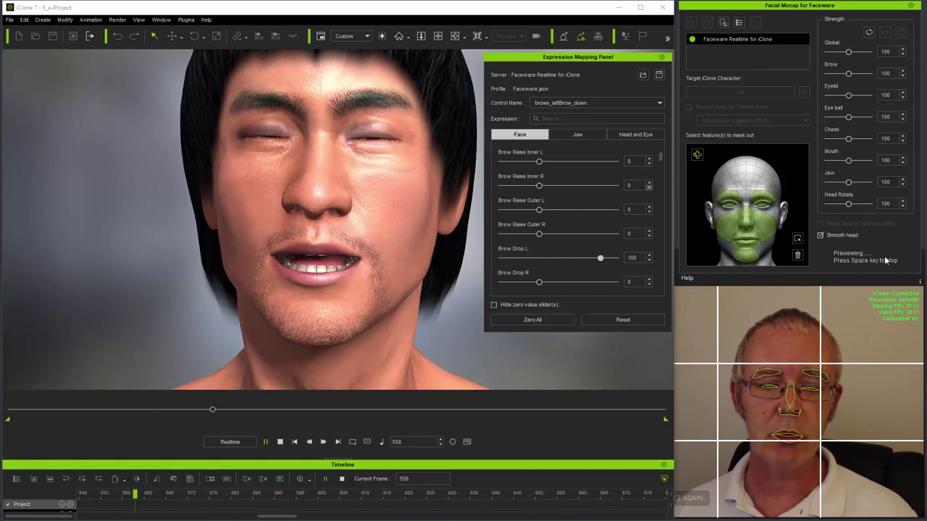
key(space)
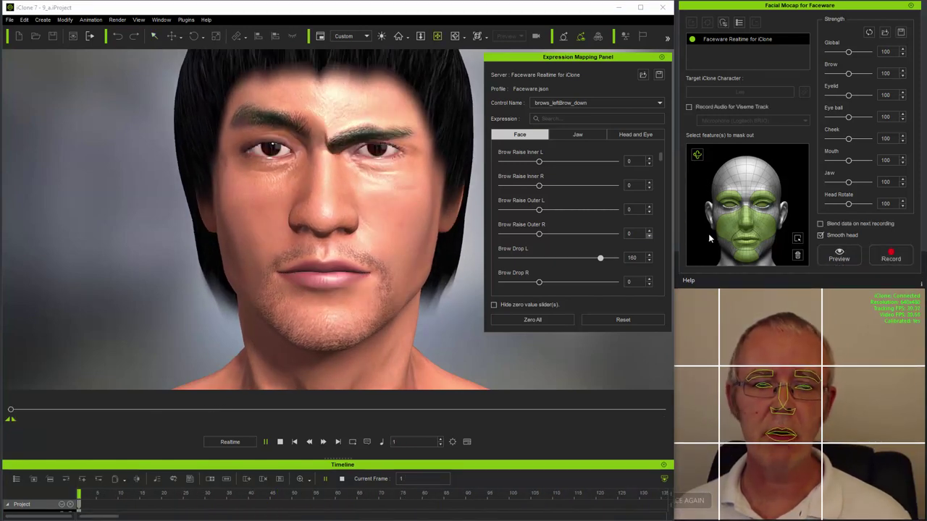
click(494, 305)
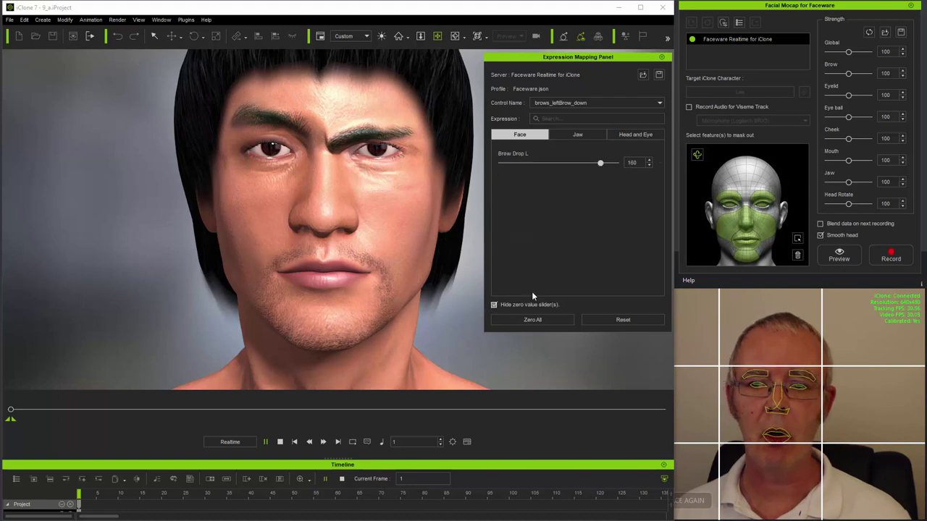
Step: Review the brows_rightBrow_up and eyes_lookDown mappings
click(659, 103)
click(586, 149)
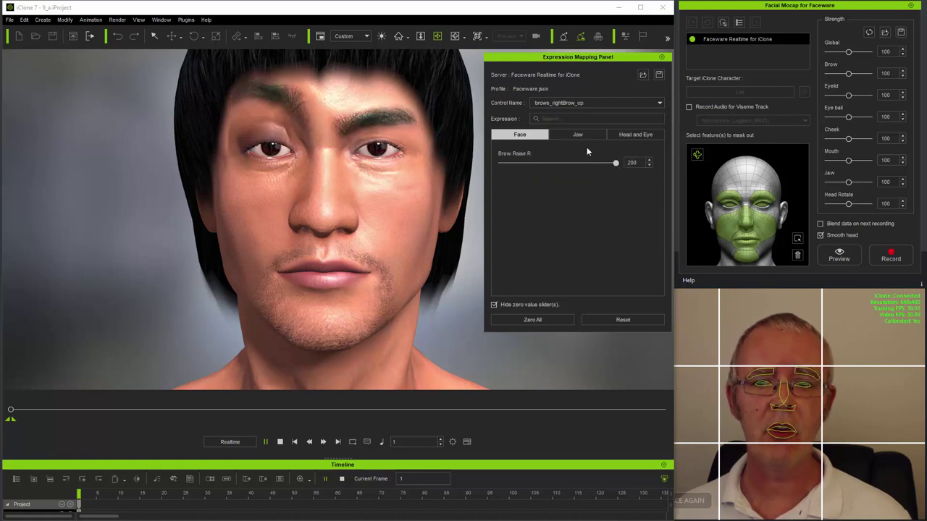
click(660, 103)
click(580, 194)
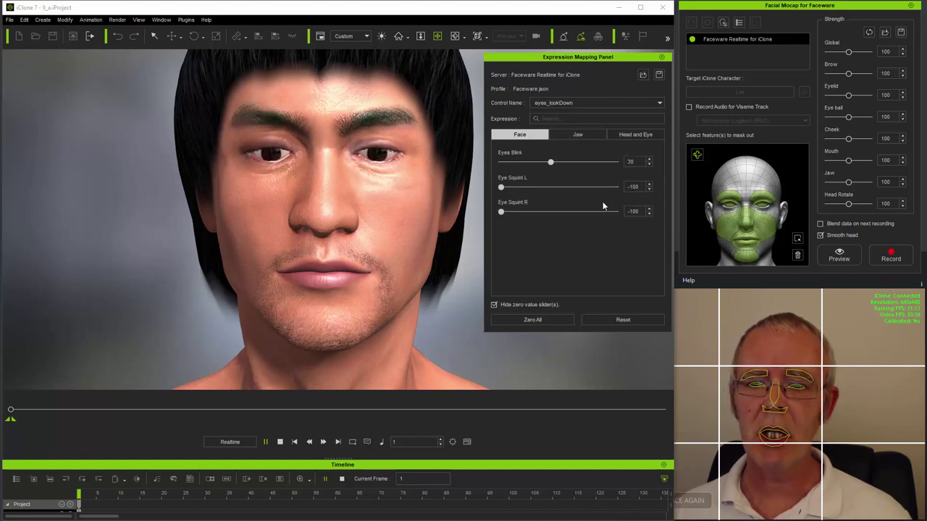
Step: Review mouth_rightMouth_frown, then mouth_phoneme_ch with Cheeks Suck 50 and Mouth Pucker Open -67
click(659, 102)
scroll(608, 216, down, 2)
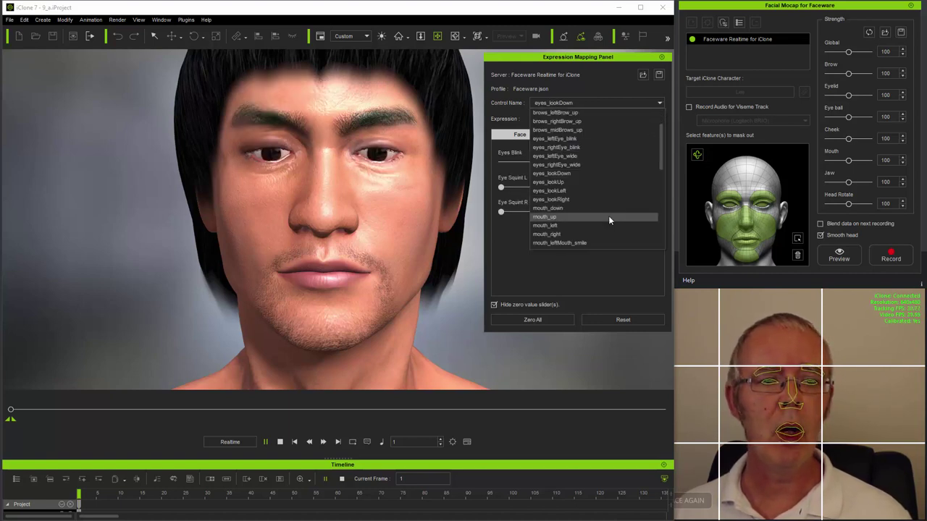
click(589, 216)
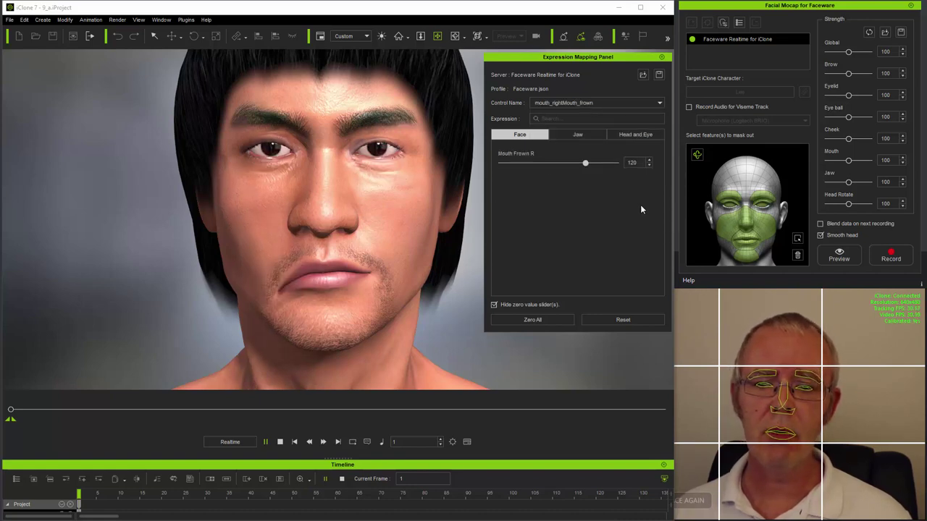
click(659, 104)
scroll(624, 217, down, 4)
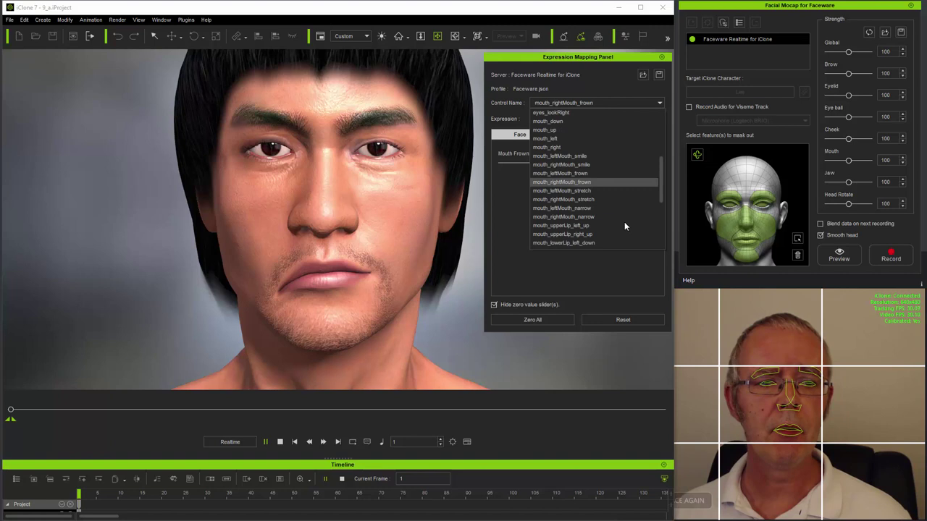
click(602, 191)
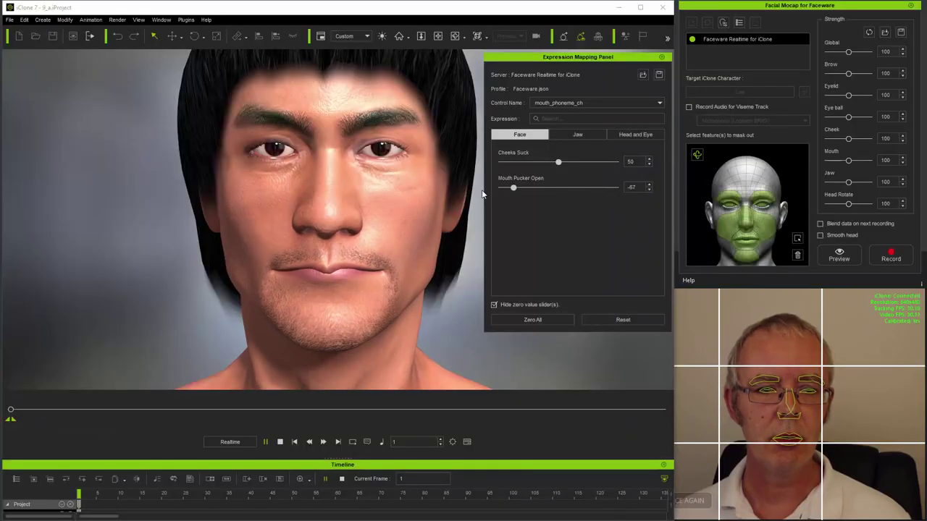
Step: Set Mouth Pucker Open 123 (mouth_phoneme_ch), Mouth Snarl Upper L 139 (mouth_upperLip_left_up), and show zero-value sliders
mouse_move(609, 196)
mouse_down()
mouse_move(521, 195)
mouse_move(615, 194)
mouse_move(574, 196)
mouse_move(592, 190)
mouse_up()
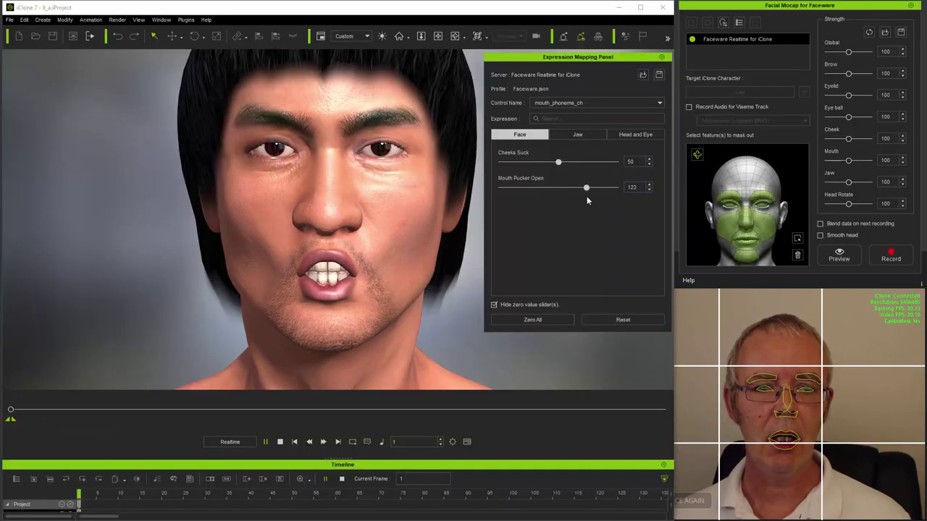
click(660, 103)
drag(661, 213, 661, 183)
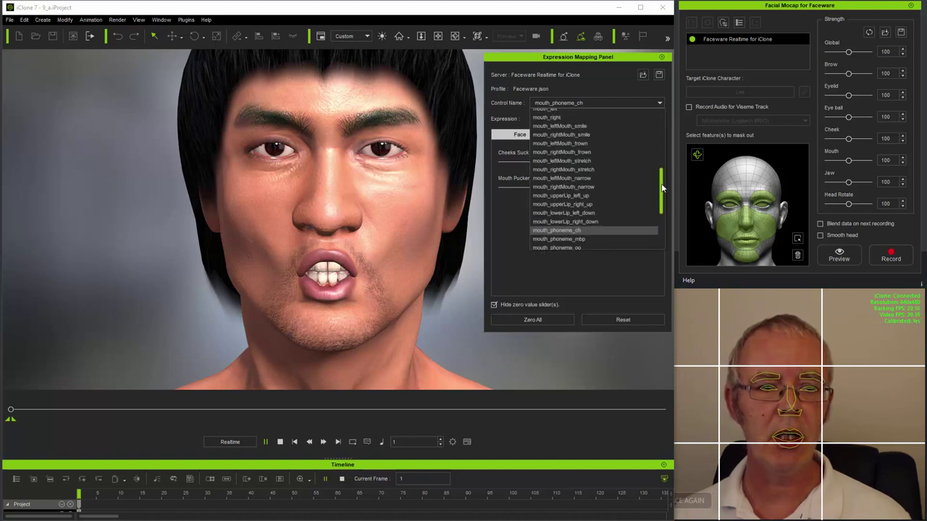
click(585, 196)
drag(560, 186, 591, 209)
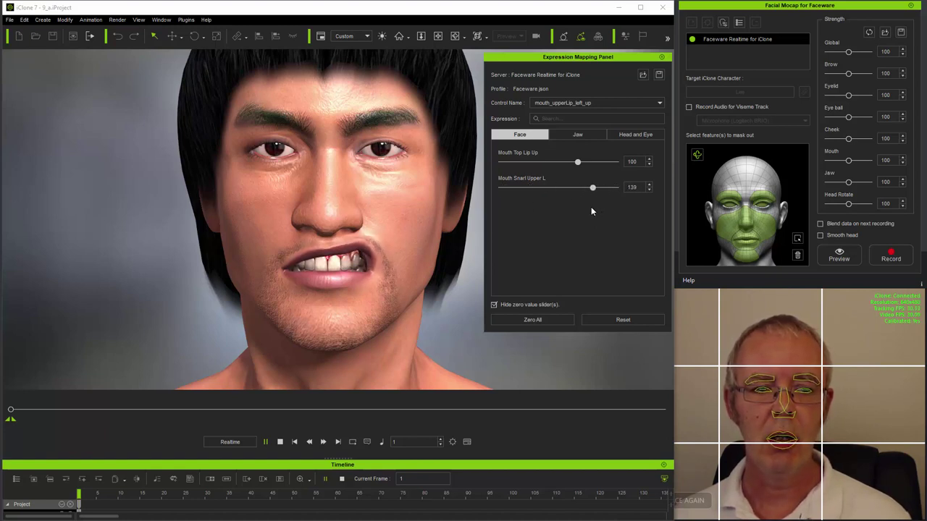
click(494, 305)
drag(660, 159, 661, 237)
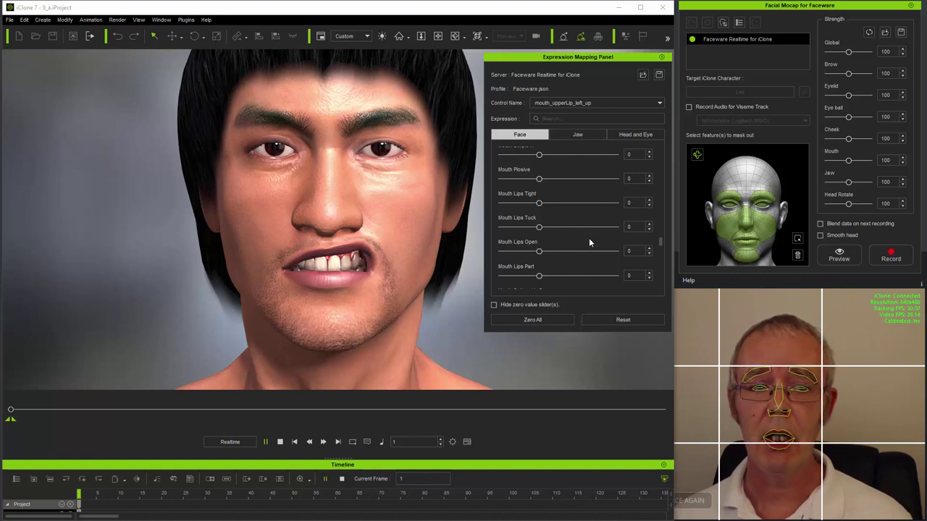
Step: Hide zero-value sliders, leaving only Mouth Top Lip Up 100 and Mouth Snarl Upper L 139
click(493, 305)
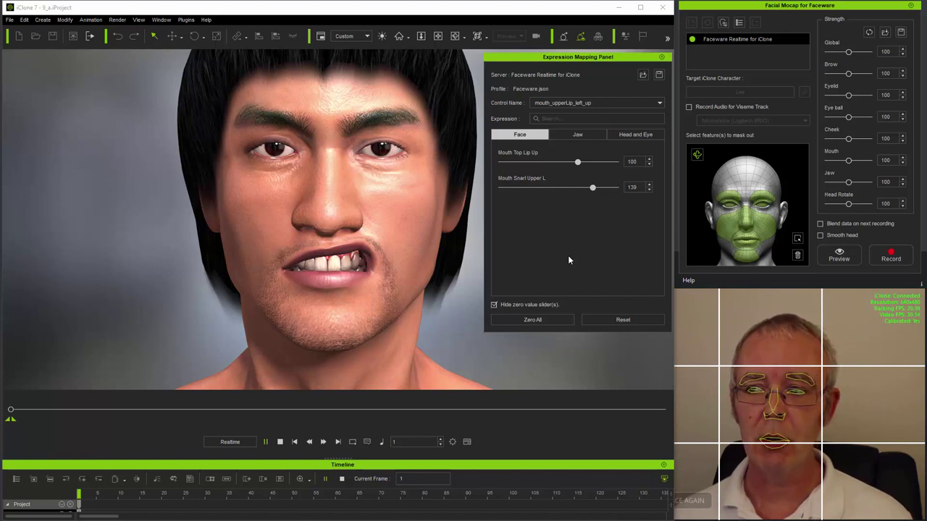
Step: Restart the live Faceware preview and recalibrate face tracking with the edited Faceware.json mapping
click(847, 259)
key(space)
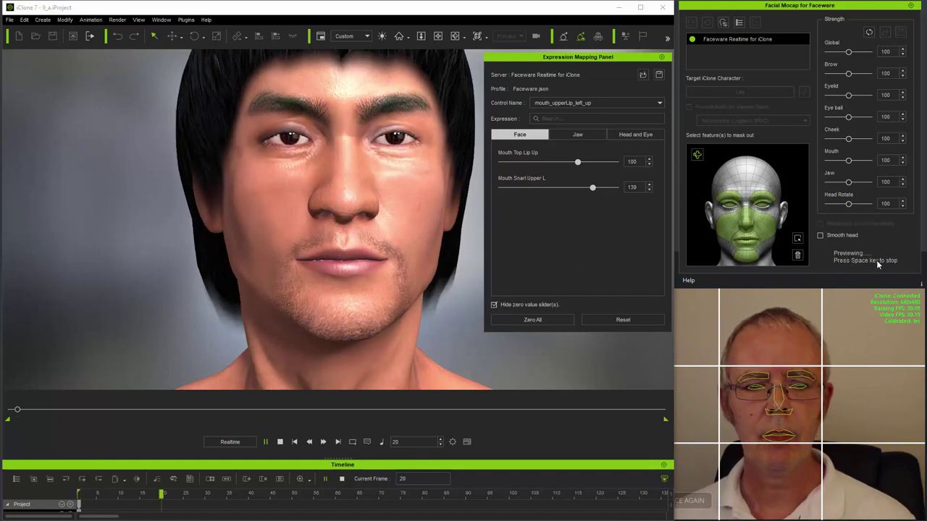
click(848, 292)
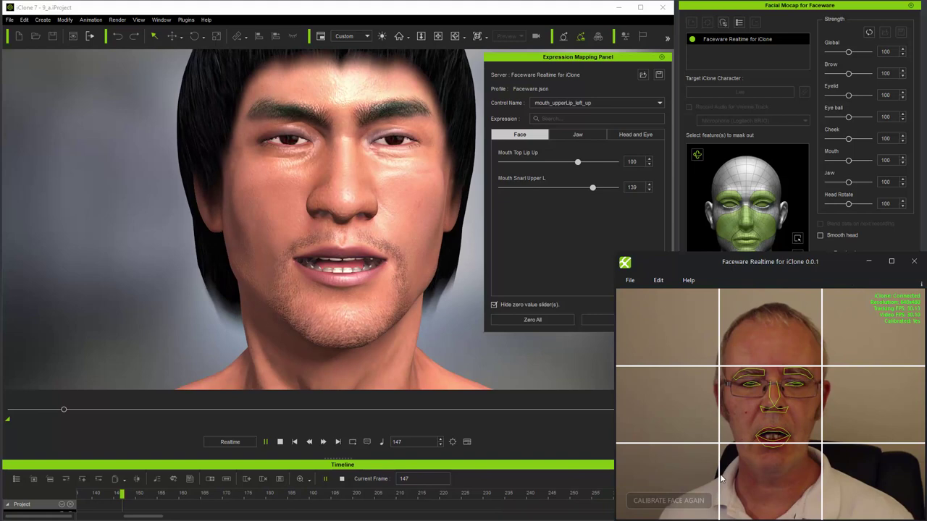
click(679, 501)
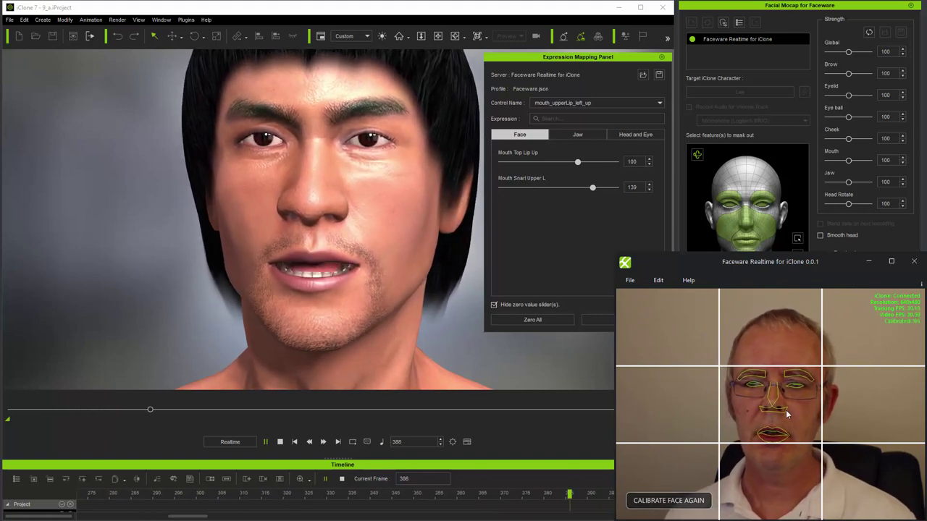
click(631, 223)
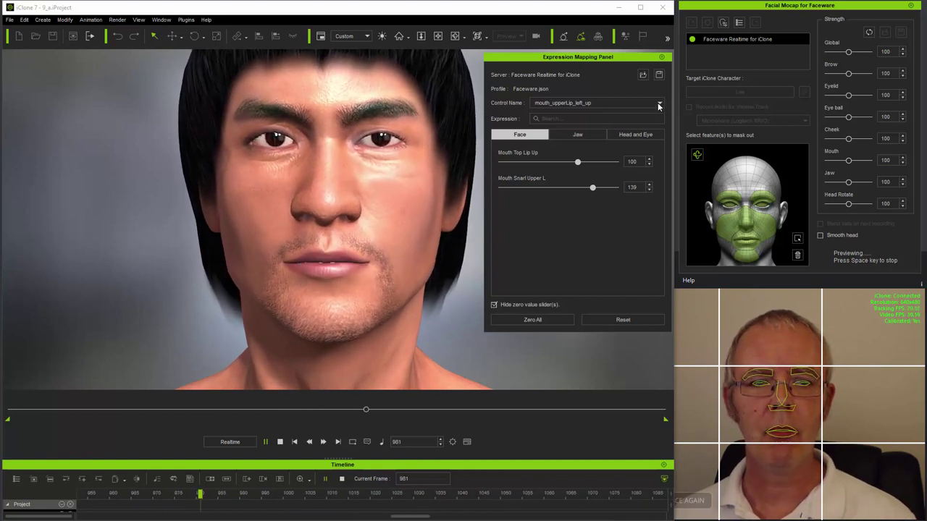
Step: Increase the Mouth Smile L strength for mouth_leftMouth_smile to about 152
click(660, 102)
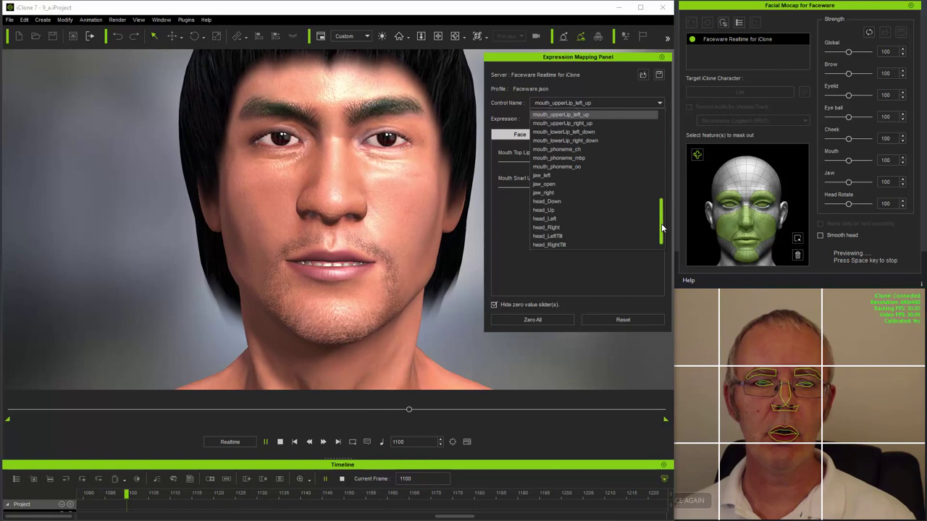
drag(663, 215, 659, 177)
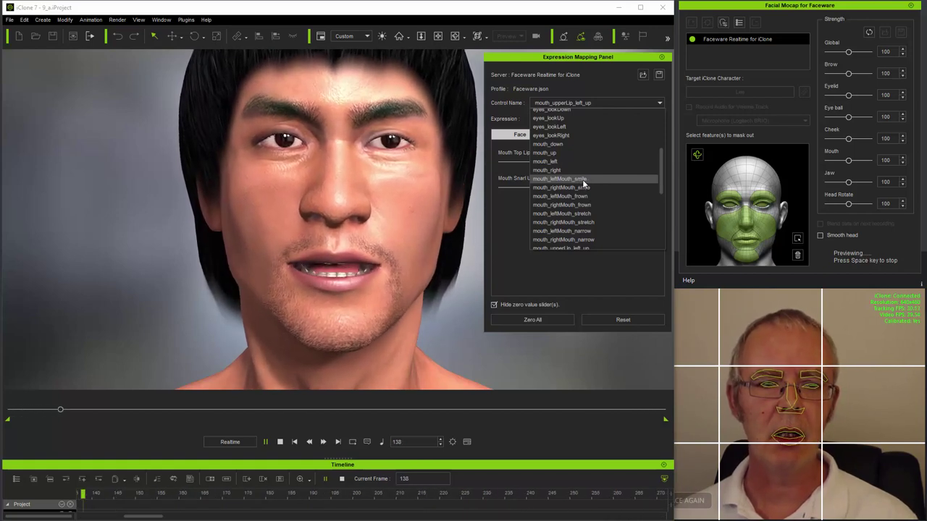
key(Escape)
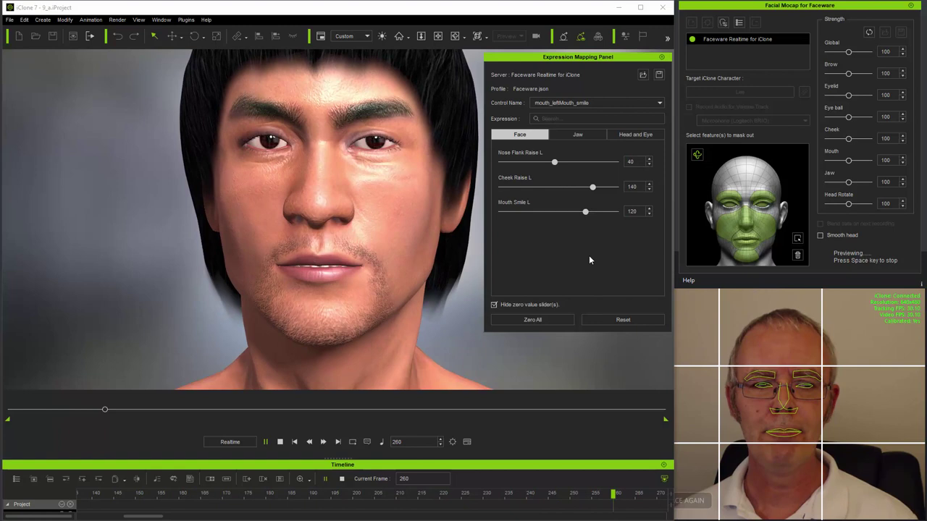
click(585, 211)
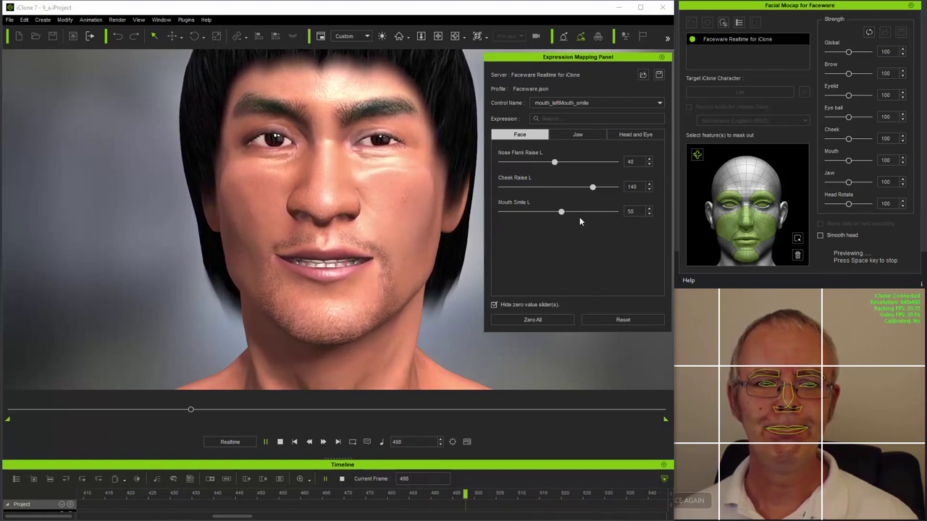
drag(583, 212, 595, 212)
scroll(632, 216, up, 9)
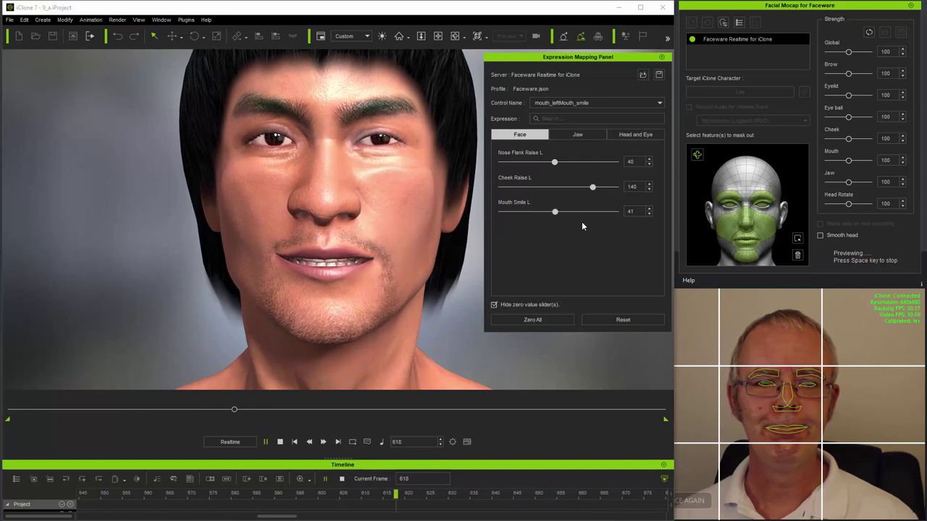
scroll(644, 222, up, 10)
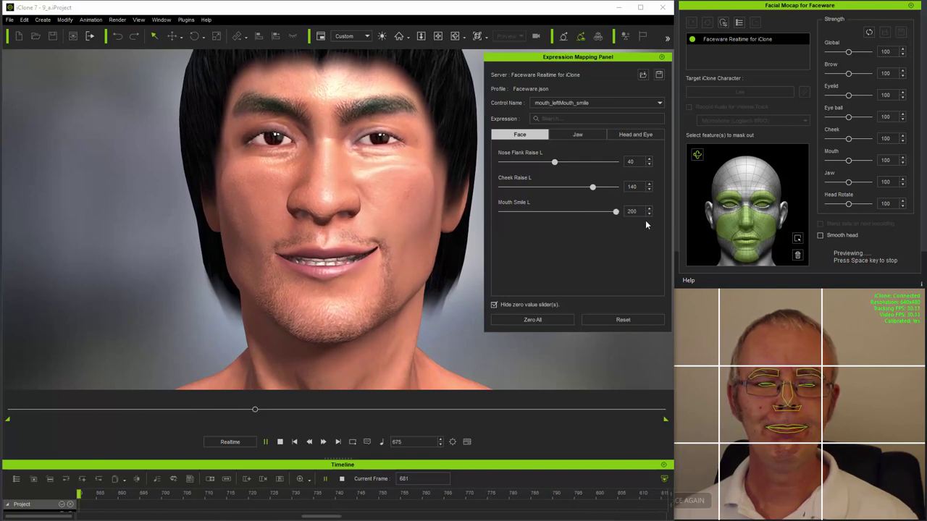
Step: Check mouth_rightMouth_smile, then raise mouth_leftMouth_frown's Mouth Frown L to 200
click(659, 104)
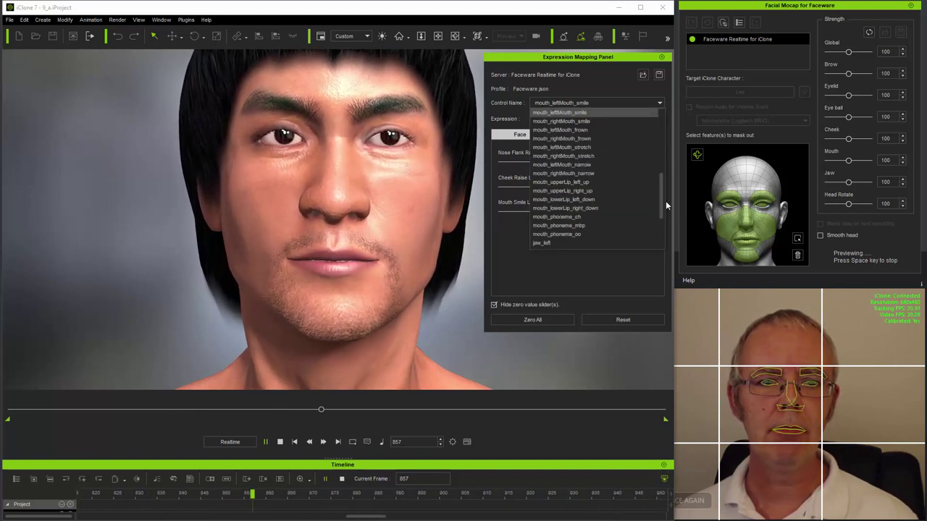
click(584, 122)
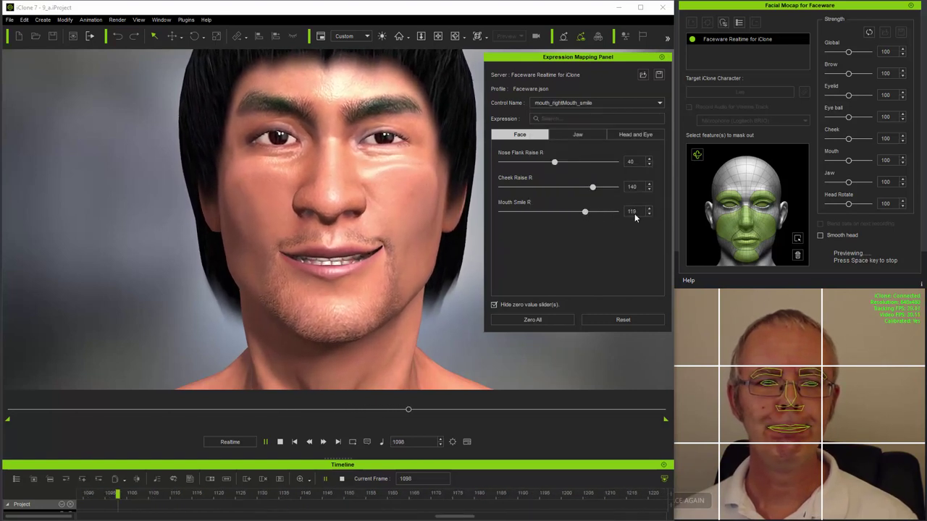
scroll(649, 214, up, 8)
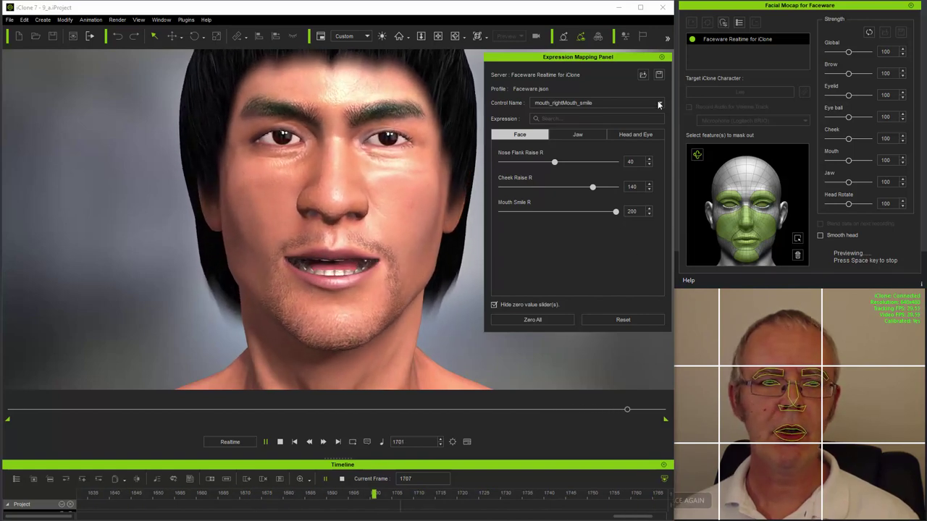
click(659, 106)
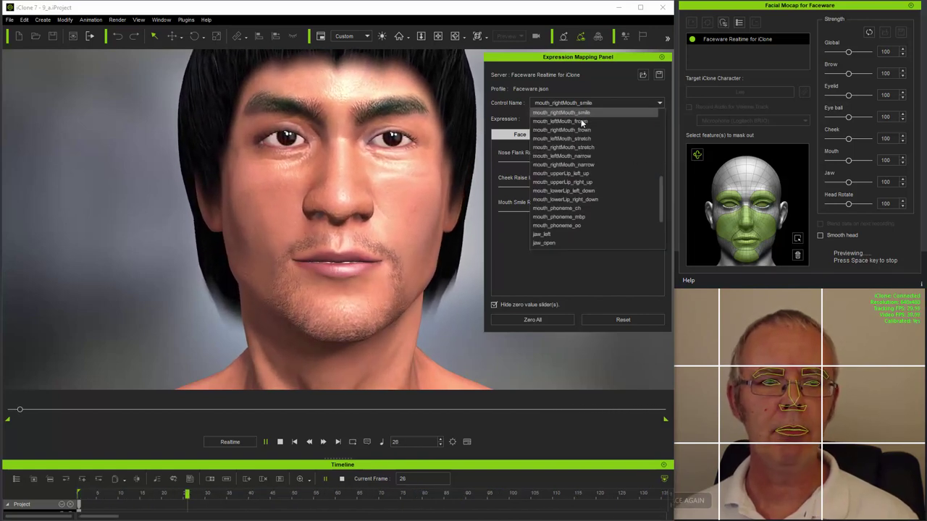
click(578, 121)
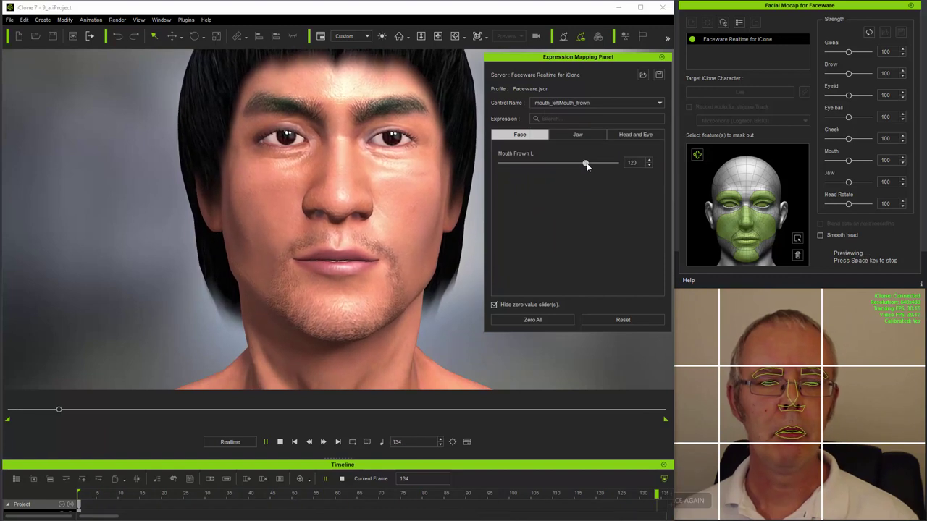
drag(586, 162, 615, 164)
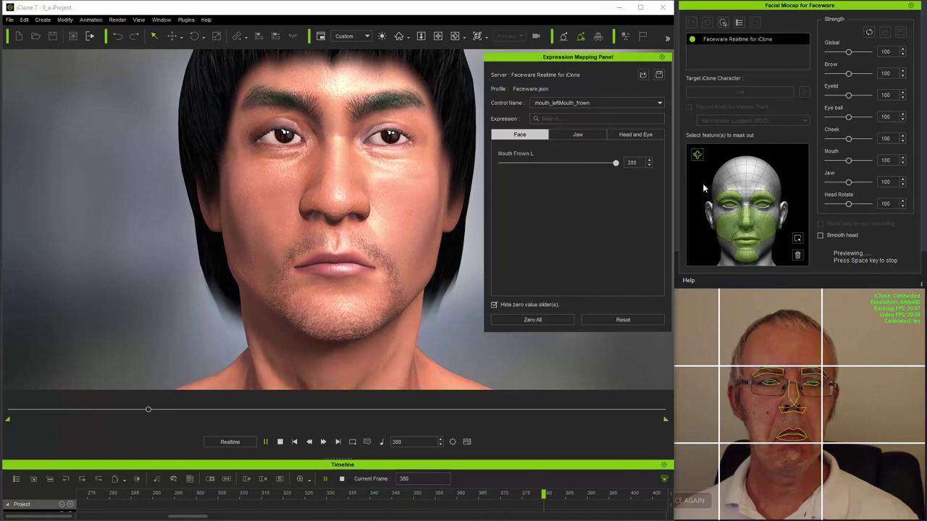
Step: Raise mouth_rightMouth_frown's Mouth Frown R to 200
click(660, 103)
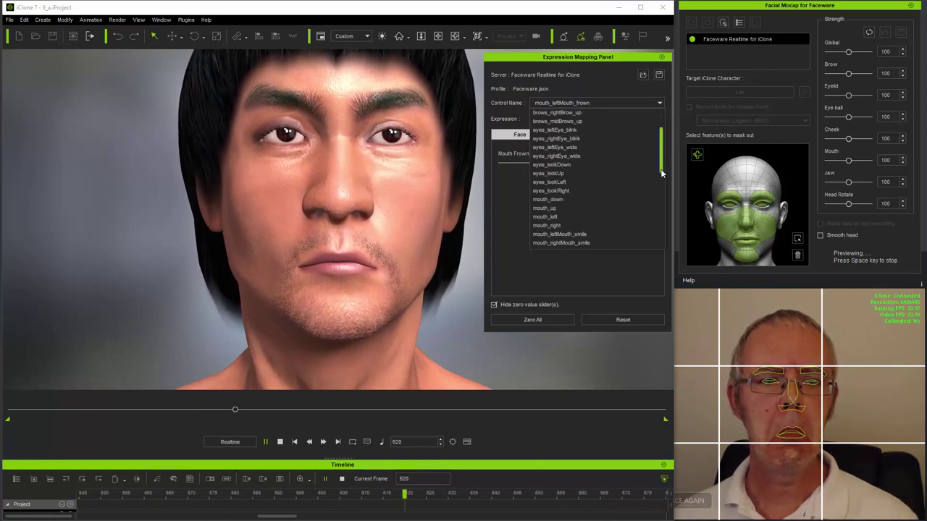
drag(663, 157, 660, 186)
click(580, 193)
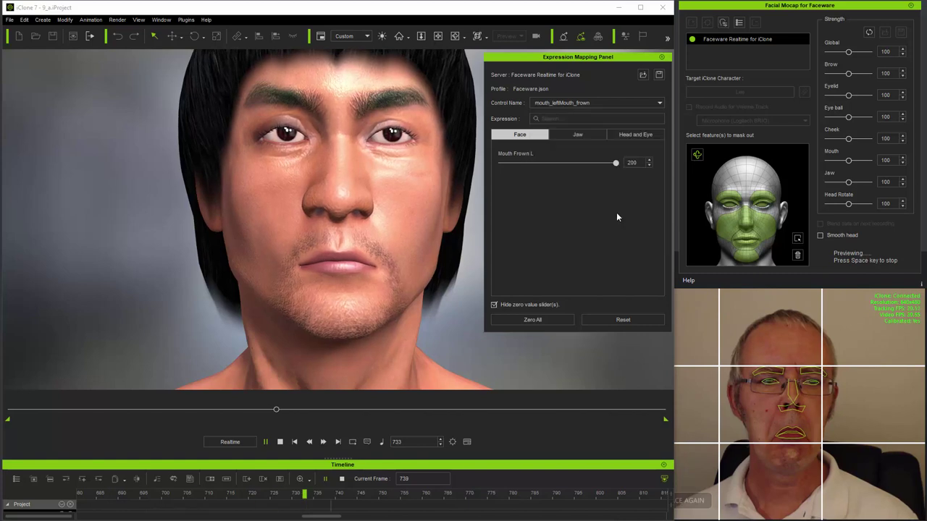
drag(582, 164, 585, 164)
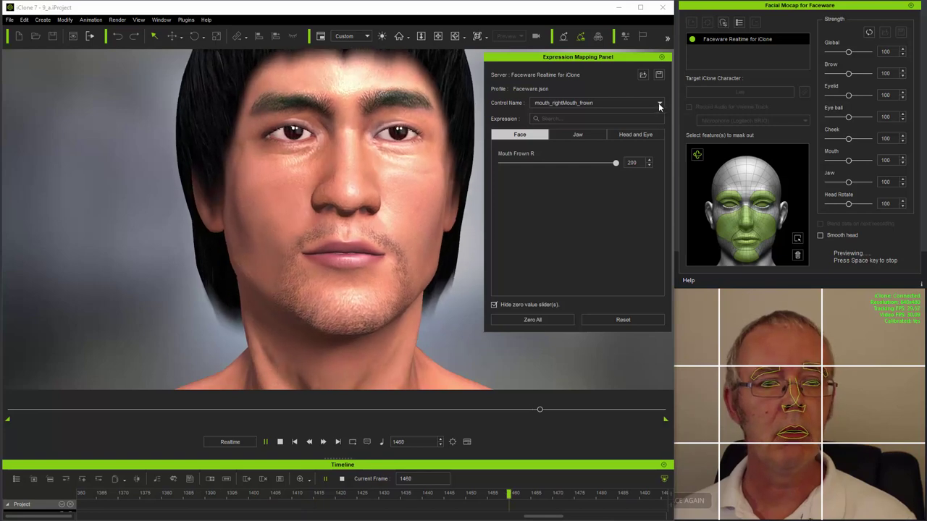
Step: Select the jaw_open control and raise its Jaw Move Y strength from 90 to 200
click(659, 104)
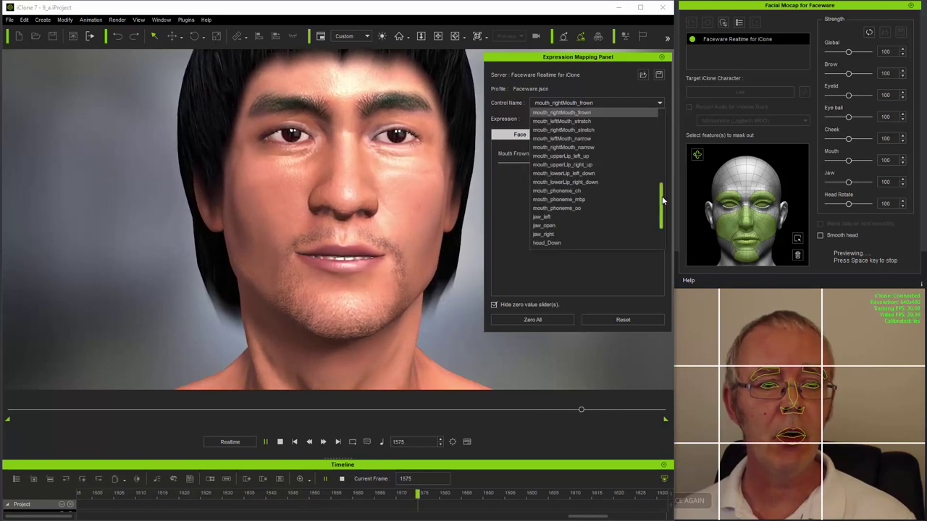
scroll(662, 194, down, 1)
click(547, 206)
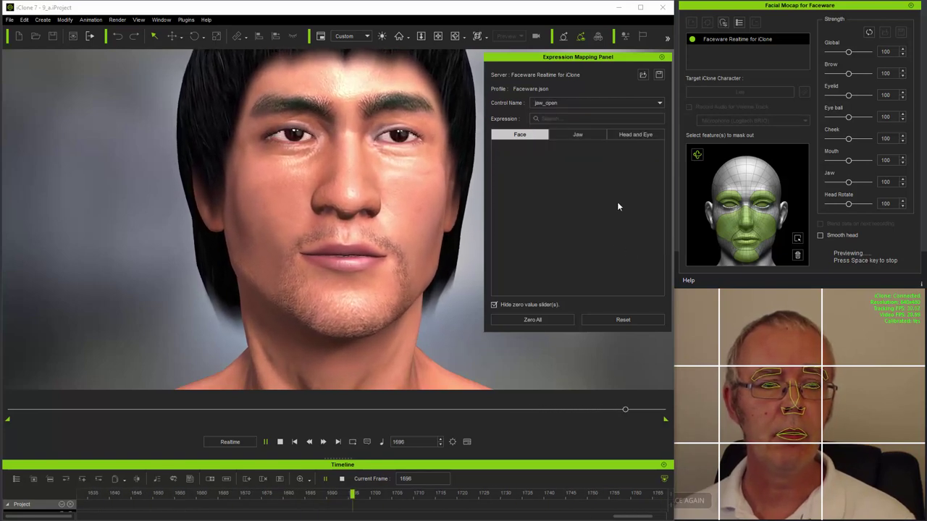
click(575, 131)
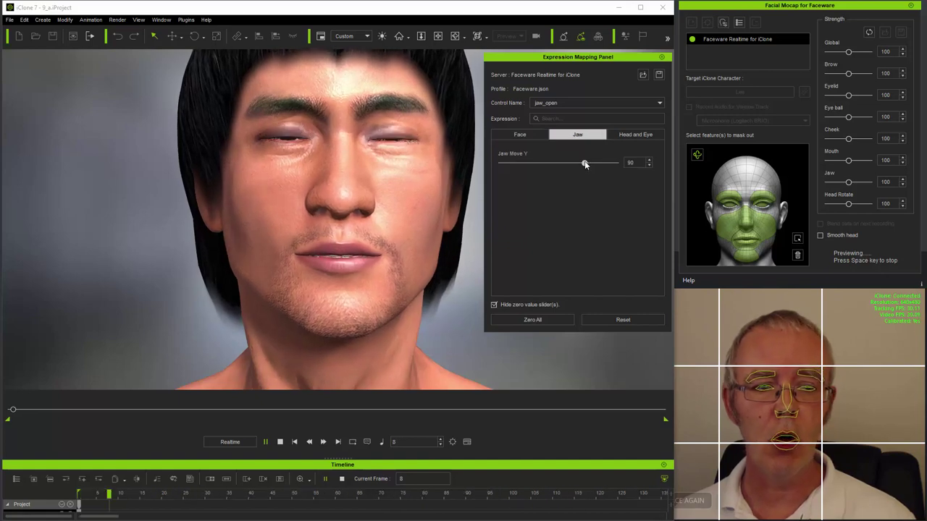
click(584, 162)
drag(584, 163, 559, 164)
mouse_move(673, 172)
mouse_down()
mouse_move(721, 171)
mouse_move(550, 175)
mouse_move(679, 176)
mouse_up()
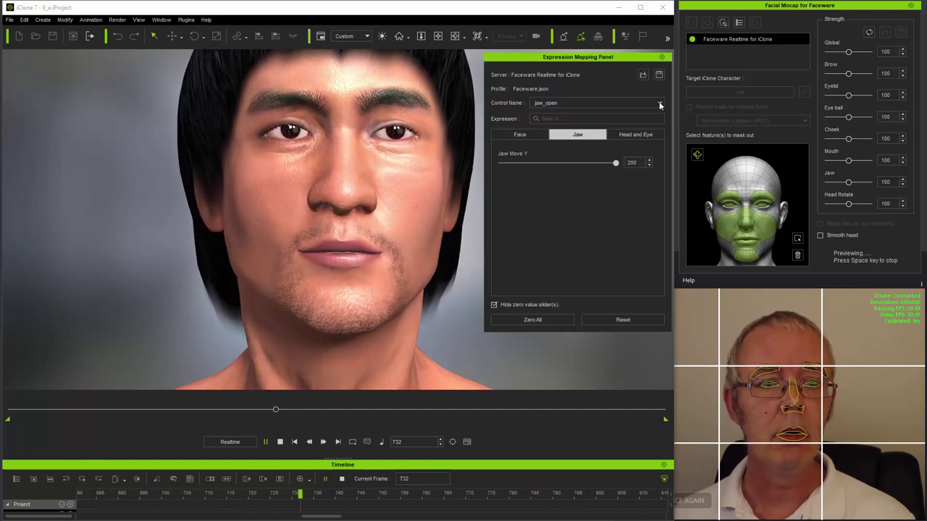
Step: For the eyes_leftEye_wide control, push the Eye Wide L slider to its maximum of 200
click(659, 104)
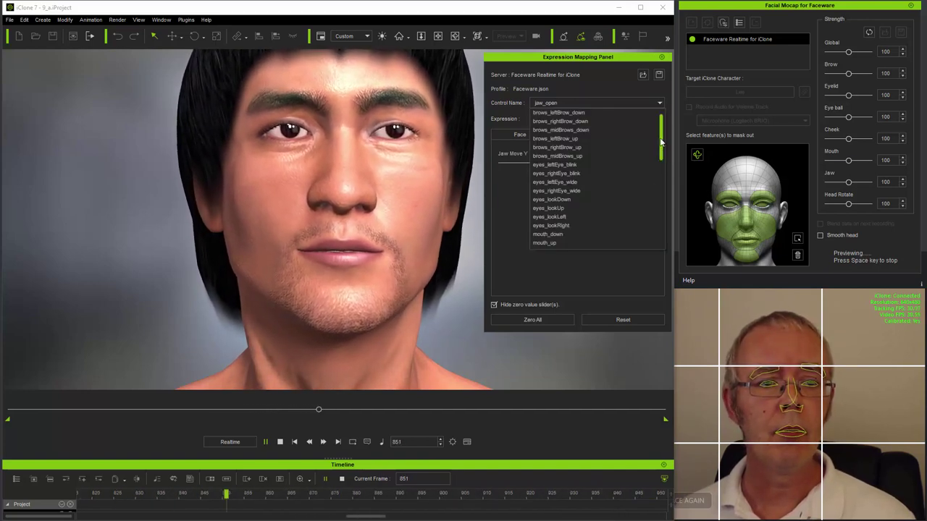
scroll(568, 159, down, 1)
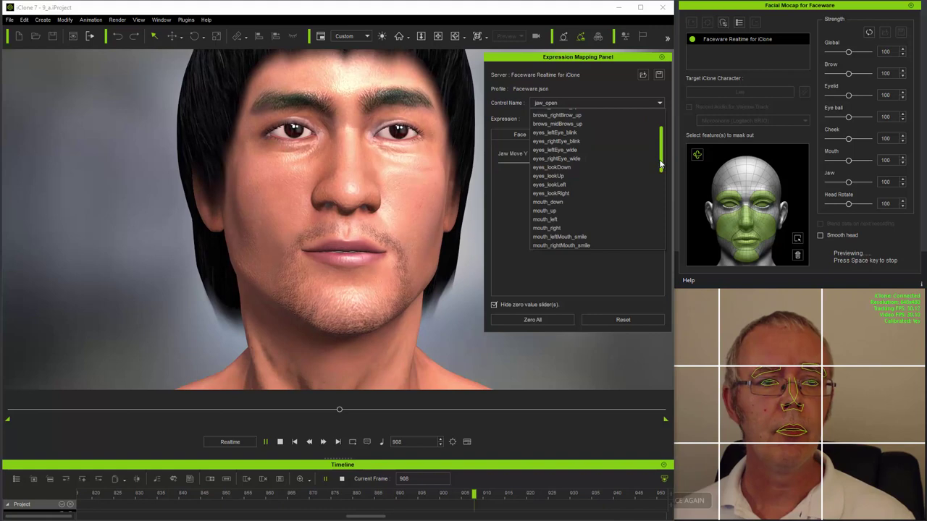
click(568, 150)
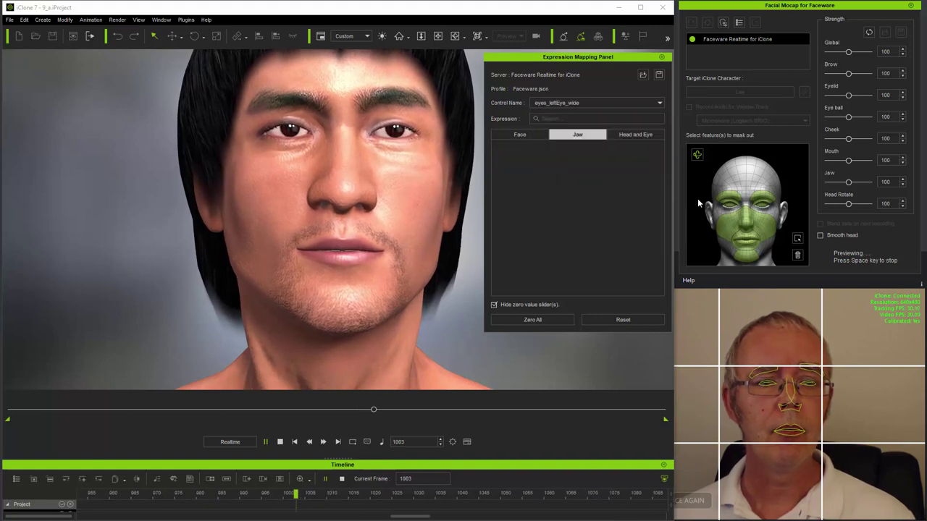
click(526, 136)
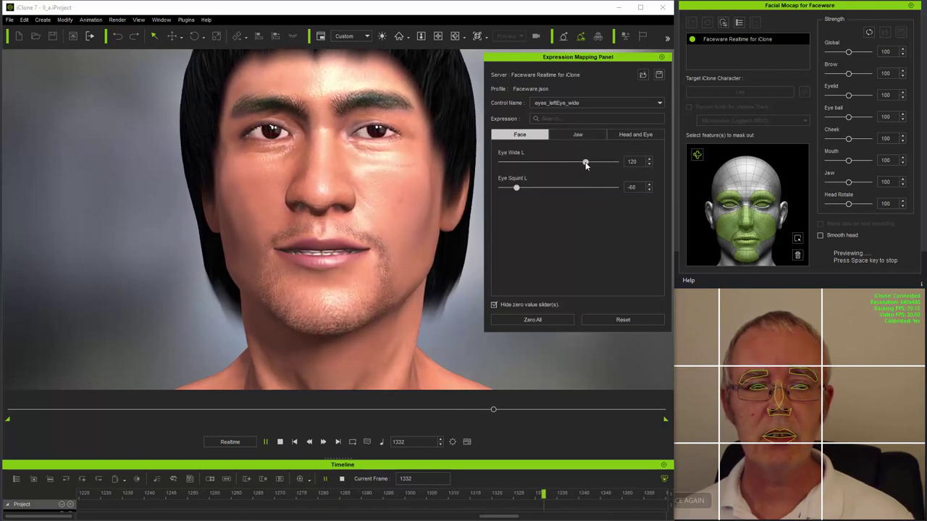
drag(585, 165, 560, 162)
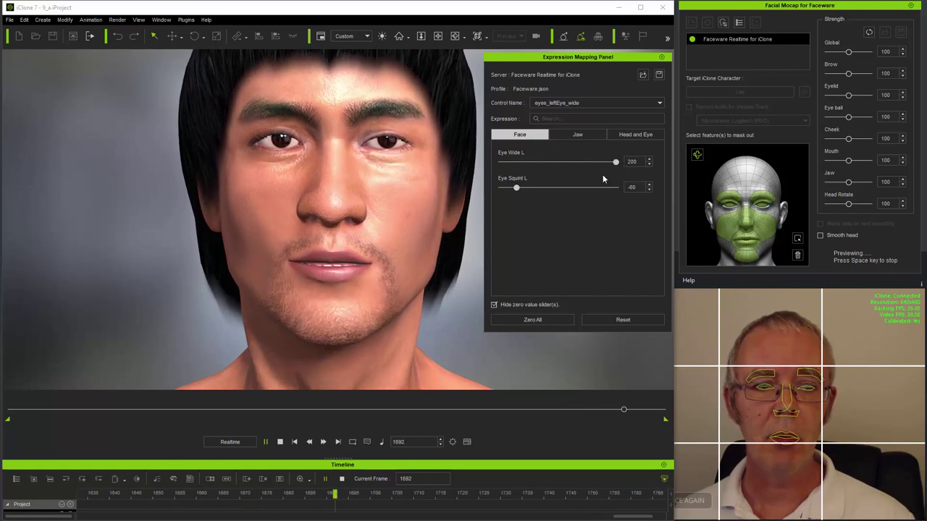
click(563, 162)
click(595, 162)
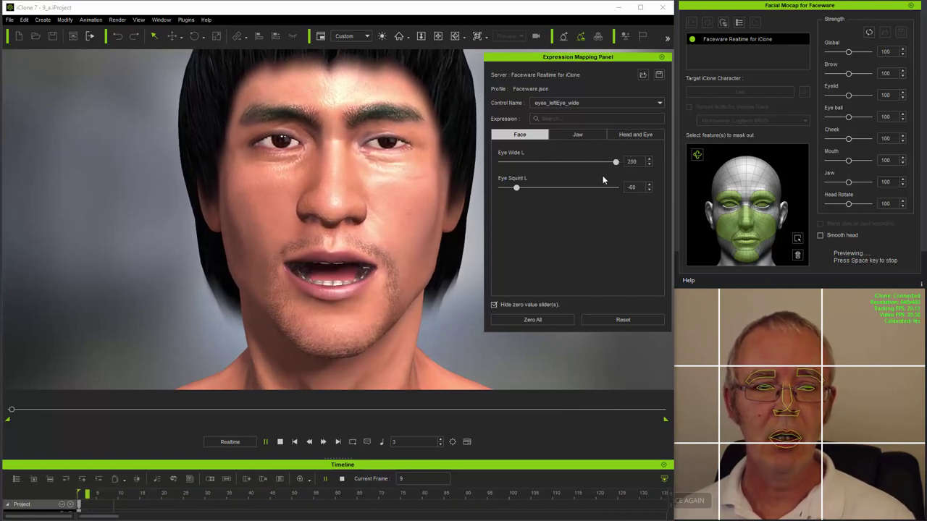
click(615, 162)
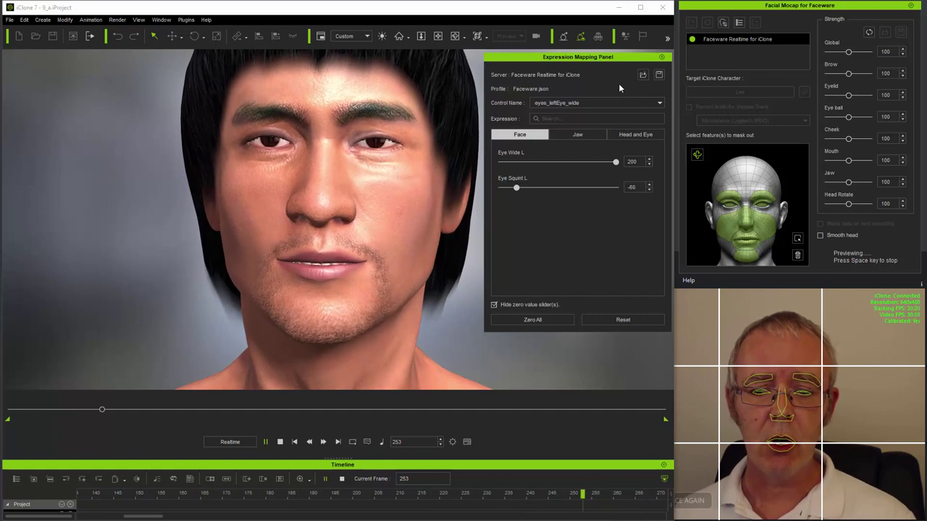
click(658, 103)
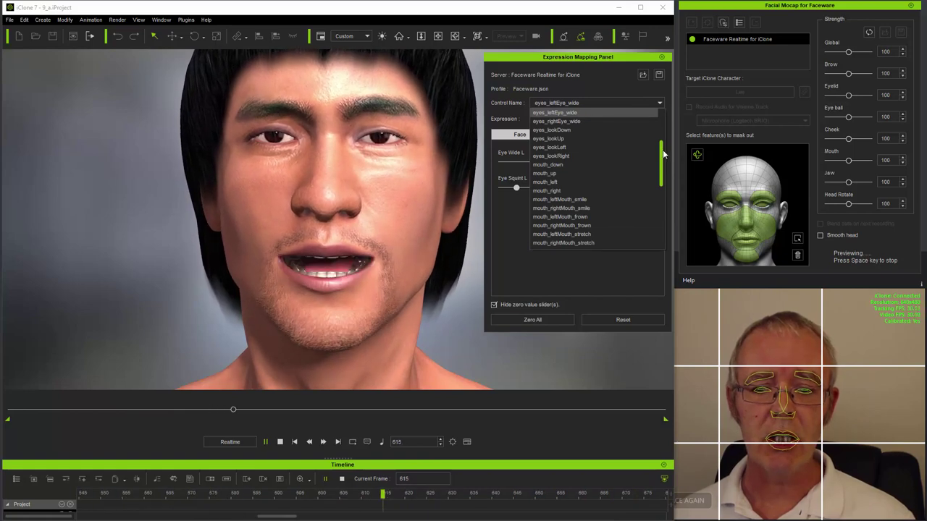
drag(662, 150, 666, 115)
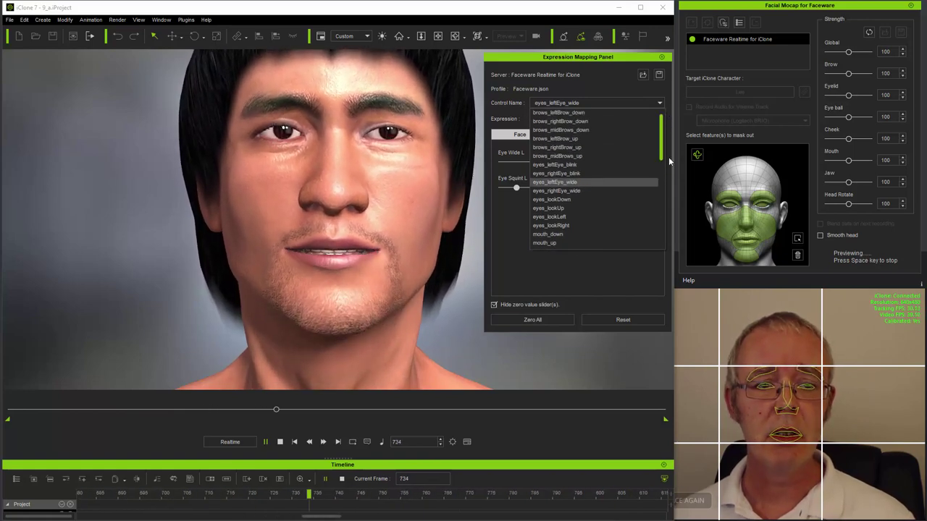
scroll(663, 186, down, 7)
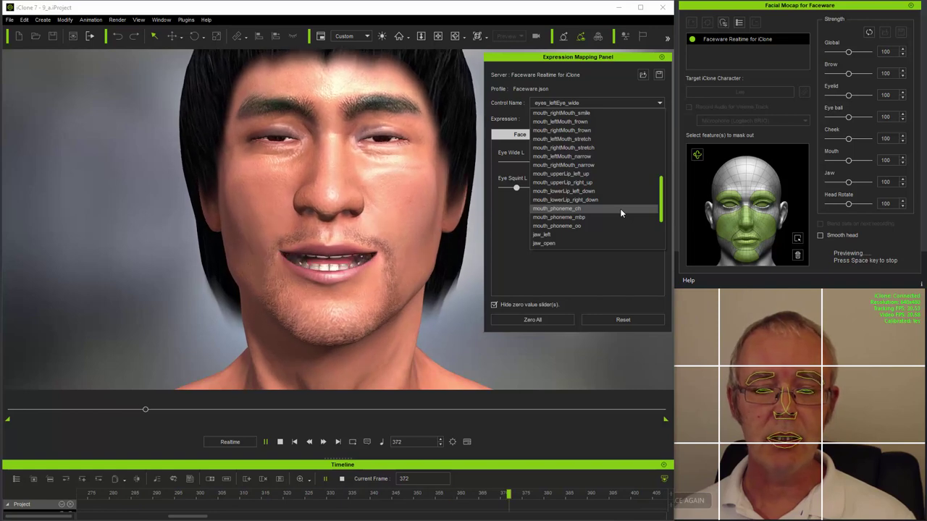
scroll(620, 209, down, 3)
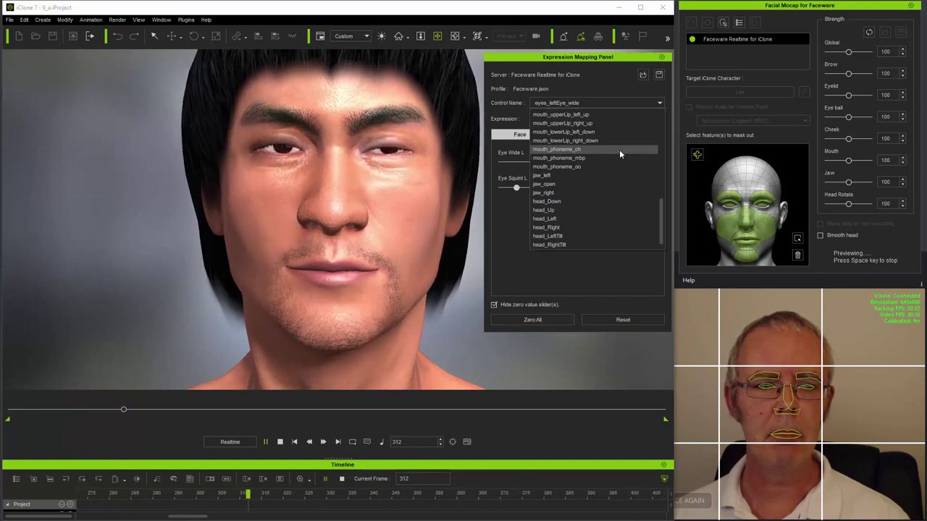
click(318, 223)
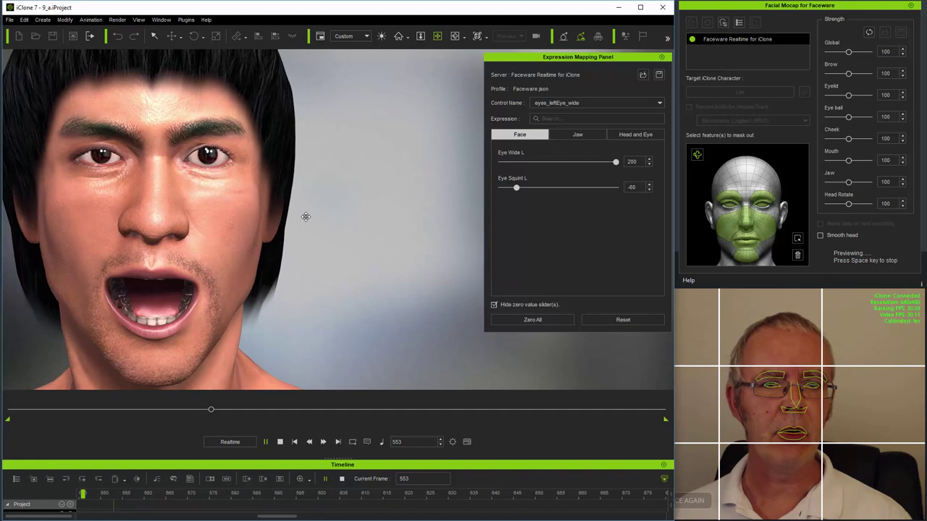
Step: Show the Tracking Data Inspector and nudge its panel into position
click(740, 29)
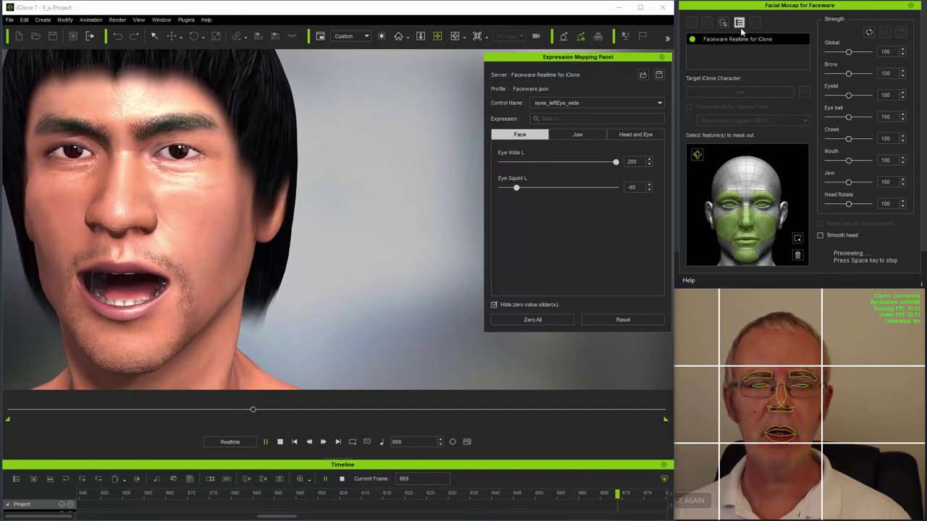
mouse_move(440, 68)
mouse_down()
mouse_move(431, 61)
mouse_move(439, 63)
mouse_up()
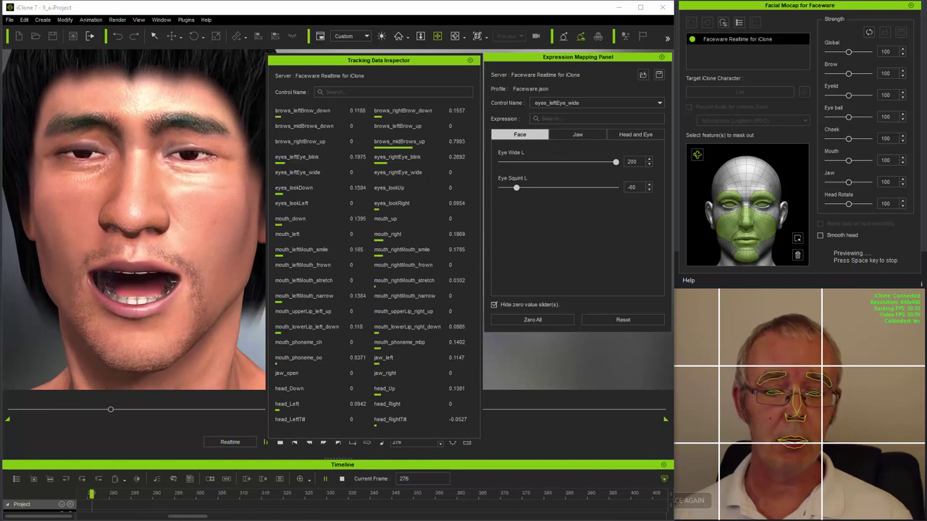
Step: Close the Tracking Data Inspector, recentre the face, and stop the live preview
click(470, 60)
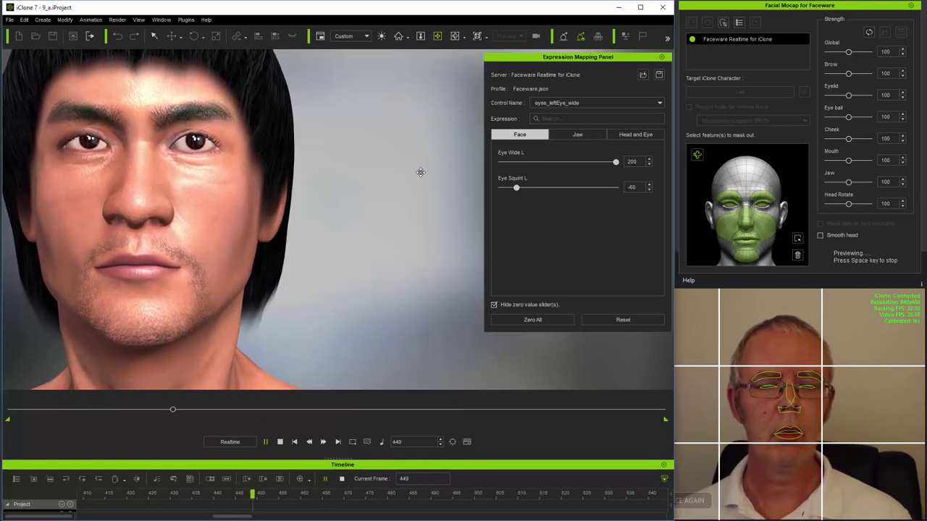
drag(297, 227, 417, 233)
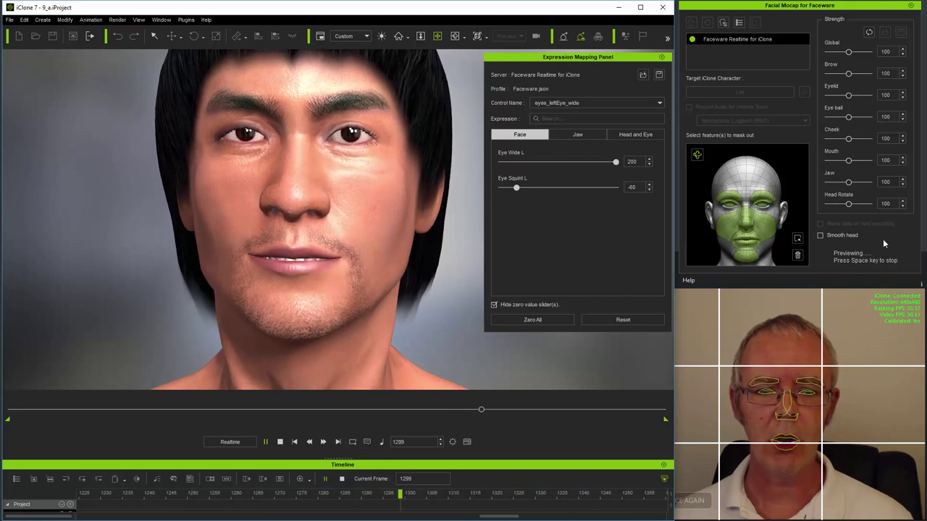
key(space)
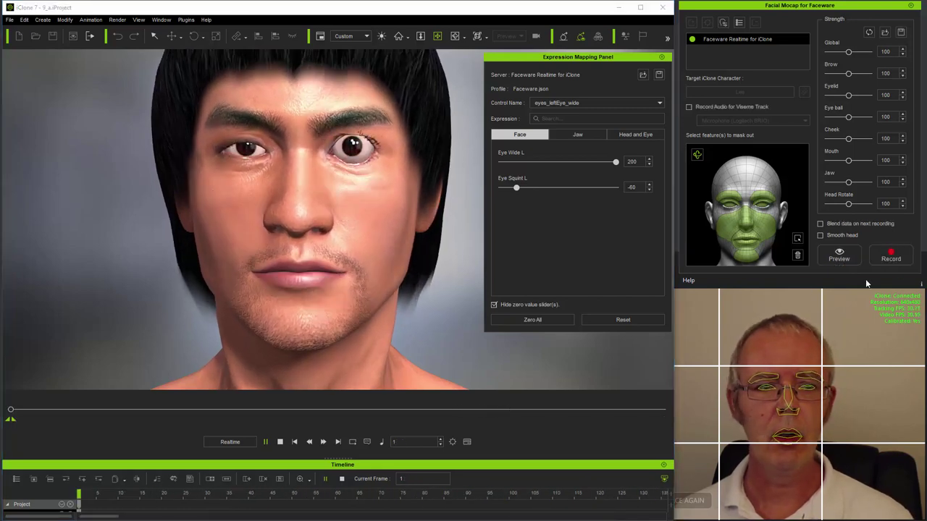
Step: Show the mouth_leftMouth_stretch mapping: Mouth Smile L 60, Mouth Frown L 40, Mouth Skewer -36
click(659, 106)
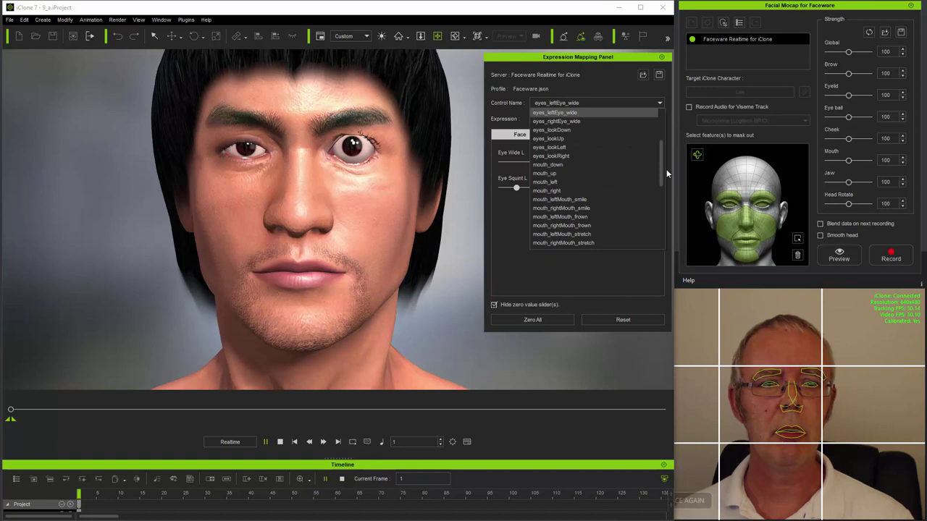
drag(663, 162, 661, 200)
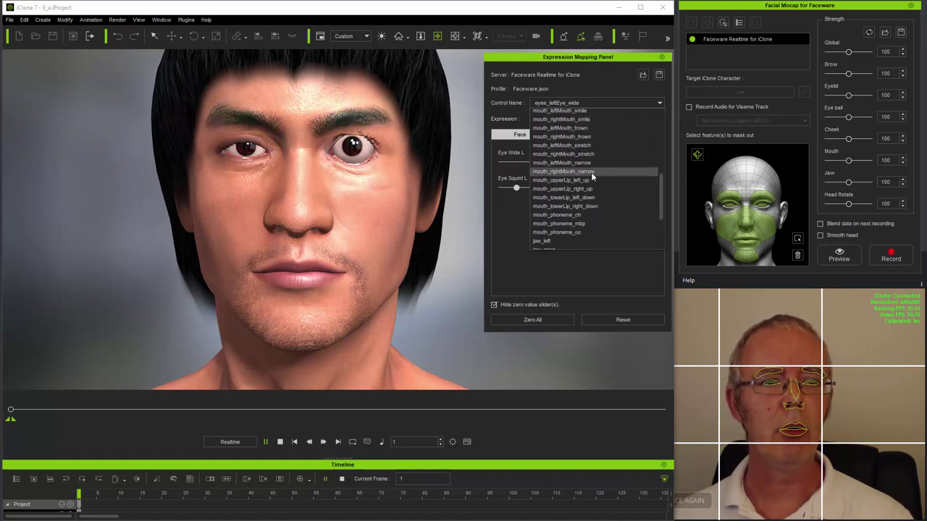
click(586, 146)
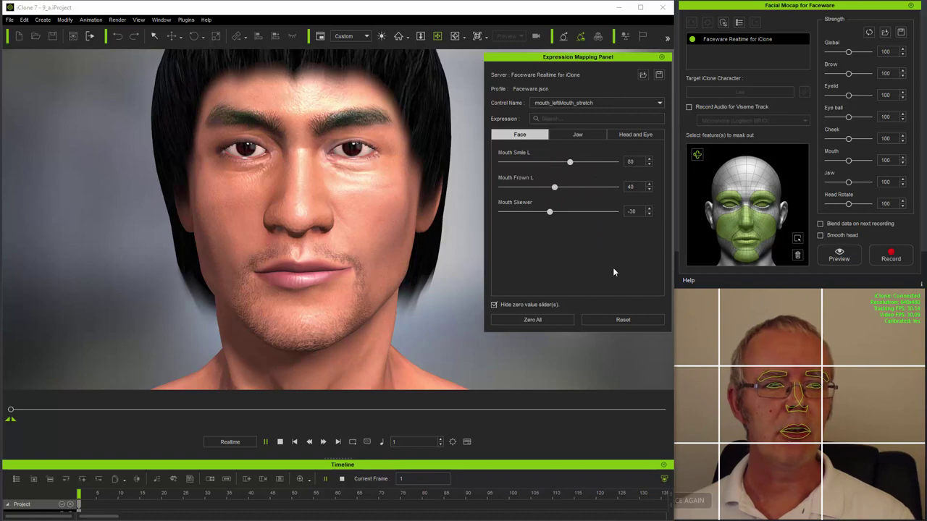
Step: Load the StaticCam.json mapping profile to view its five mouth_leftMouth_stretch sliders
click(642, 75)
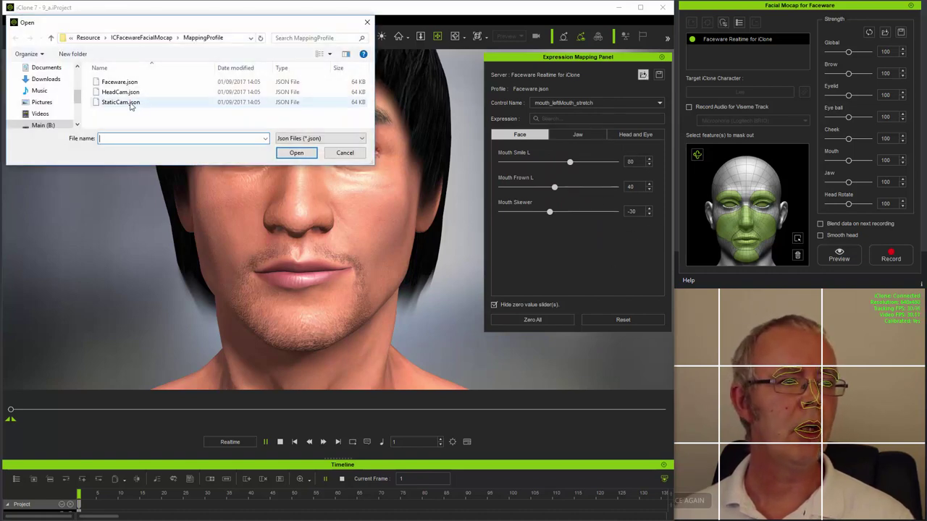
double_click(131, 105)
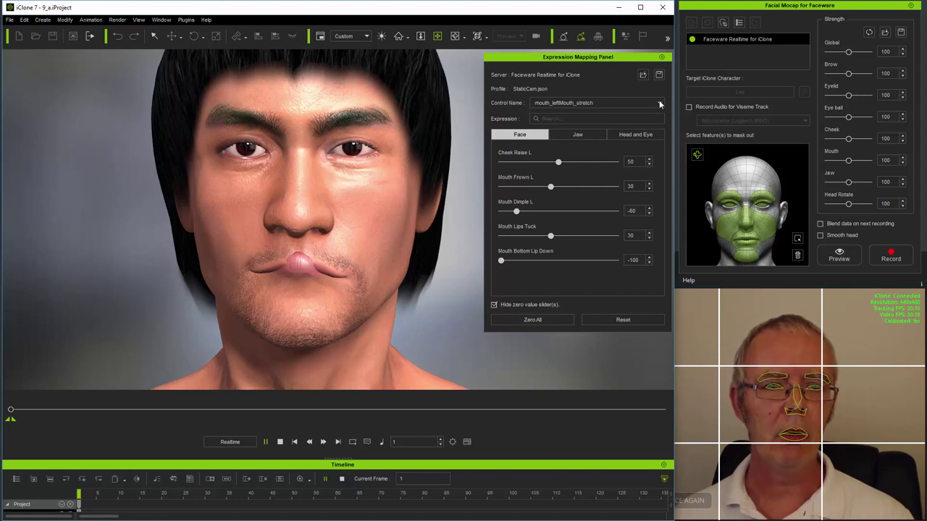
Step: Reload Faceware.json and show its mouth_phoneme_ch mapping
click(643, 75)
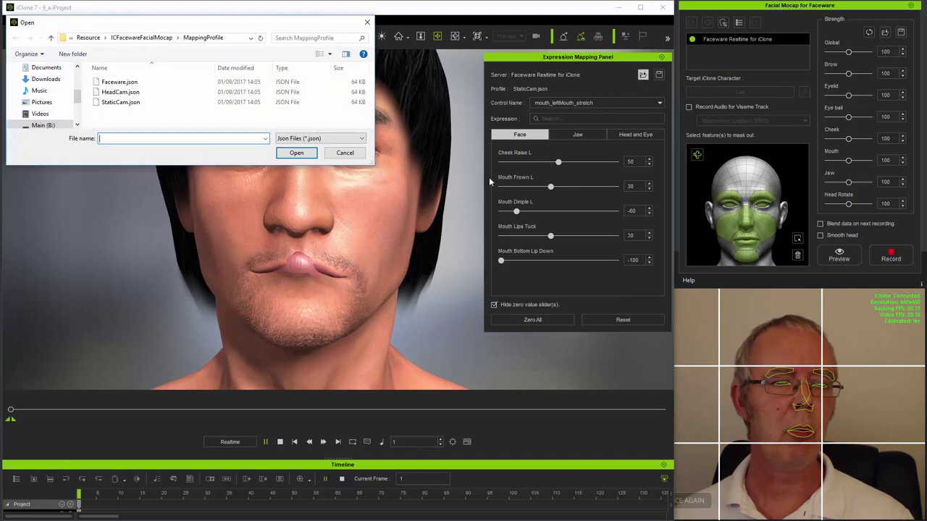
double_click(121, 85)
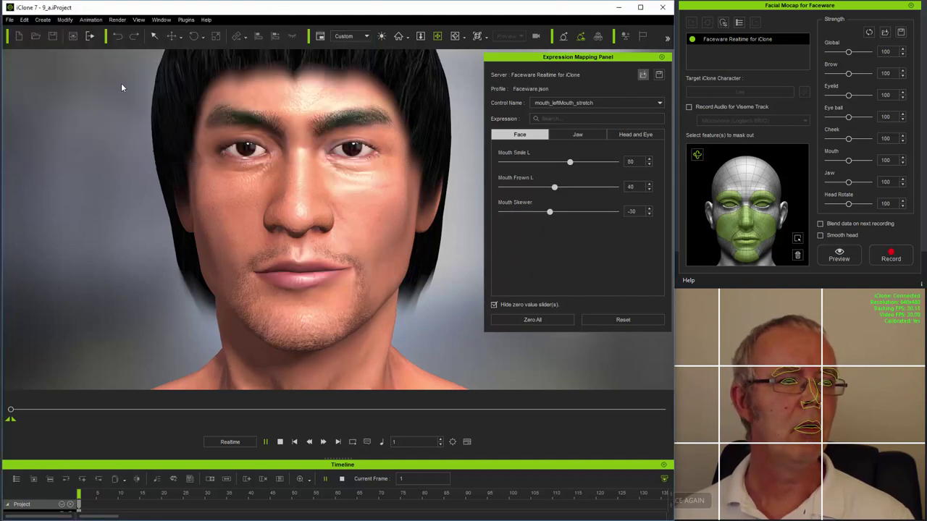
click(659, 103)
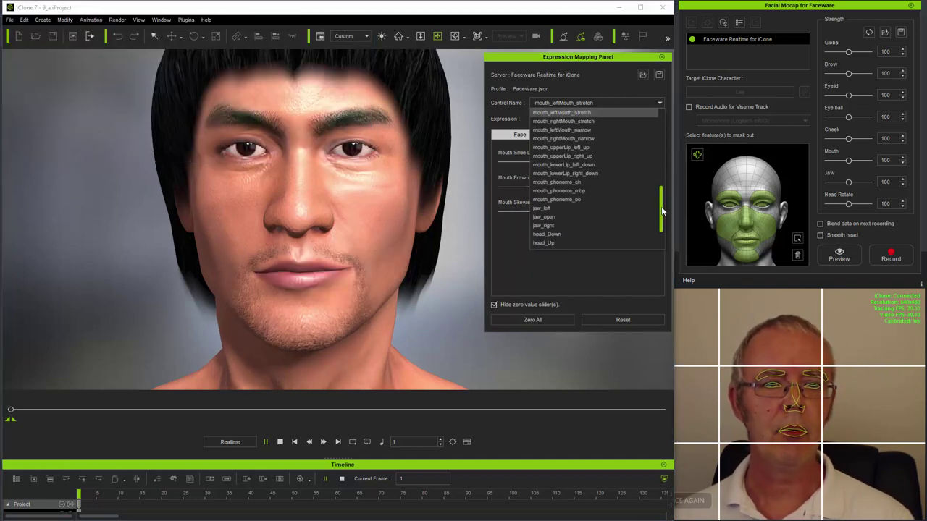
scroll(661, 210, up, 1)
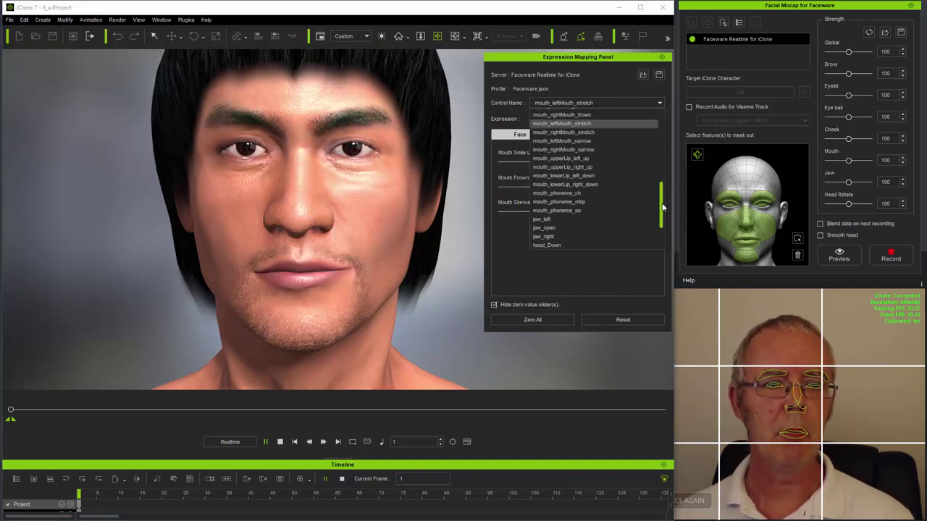
click(575, 194)
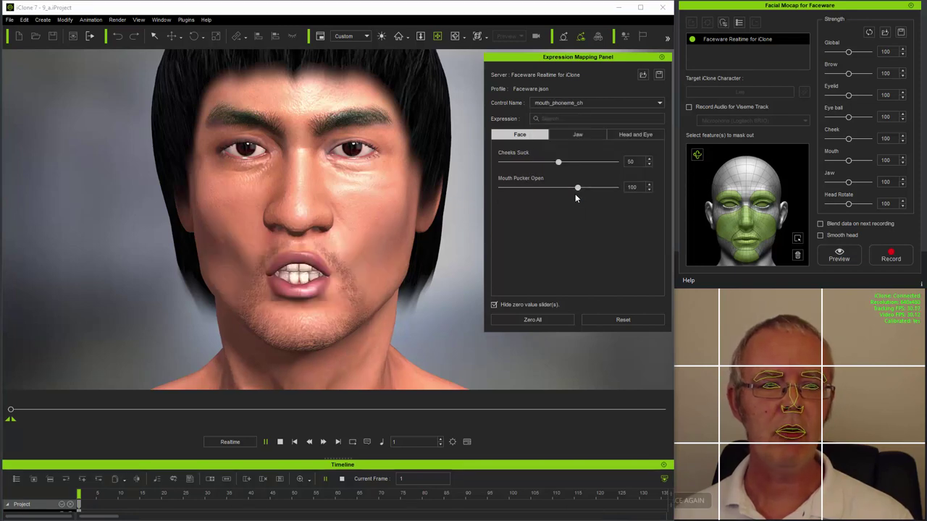
Step: Load StaticCam.json, showing mouth_phoneme_ch with Mouth Pucker Open 110 and Mouth Lips Open 200
click(643, 75)
click(120, 103)
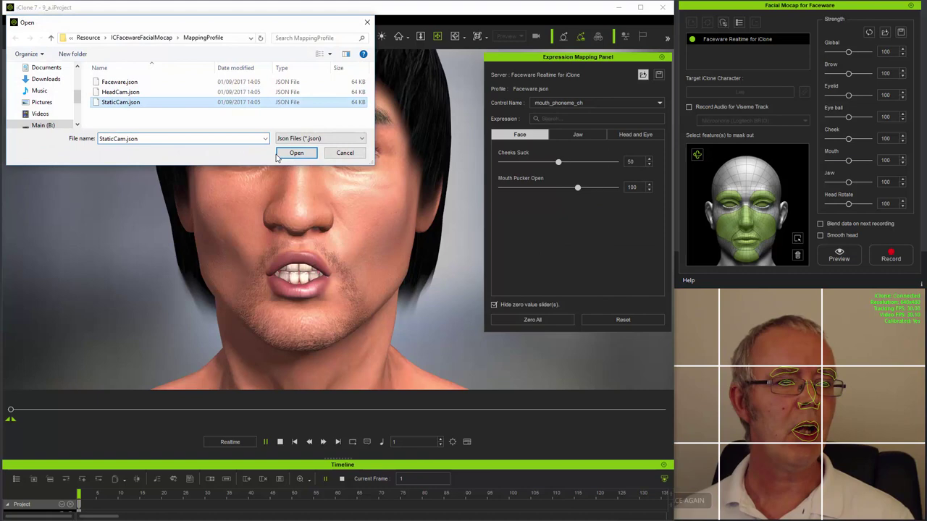
click(296, 152)
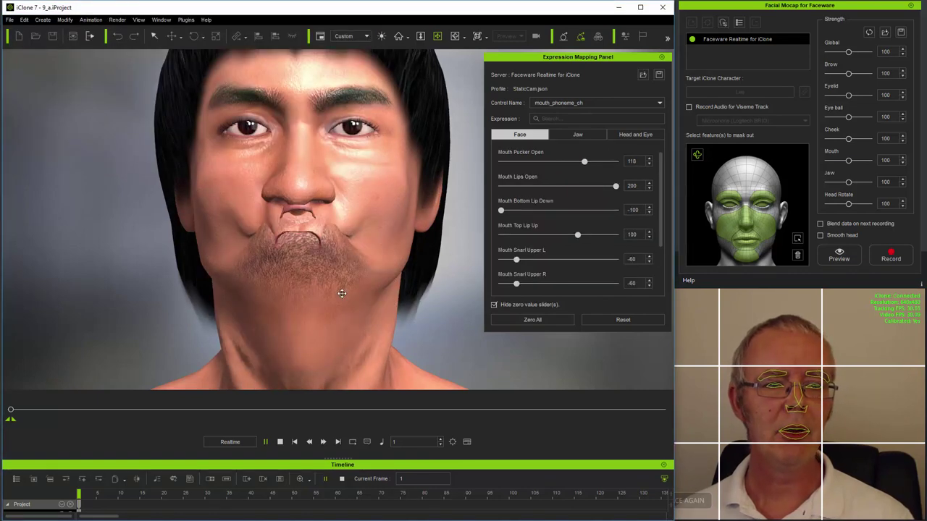